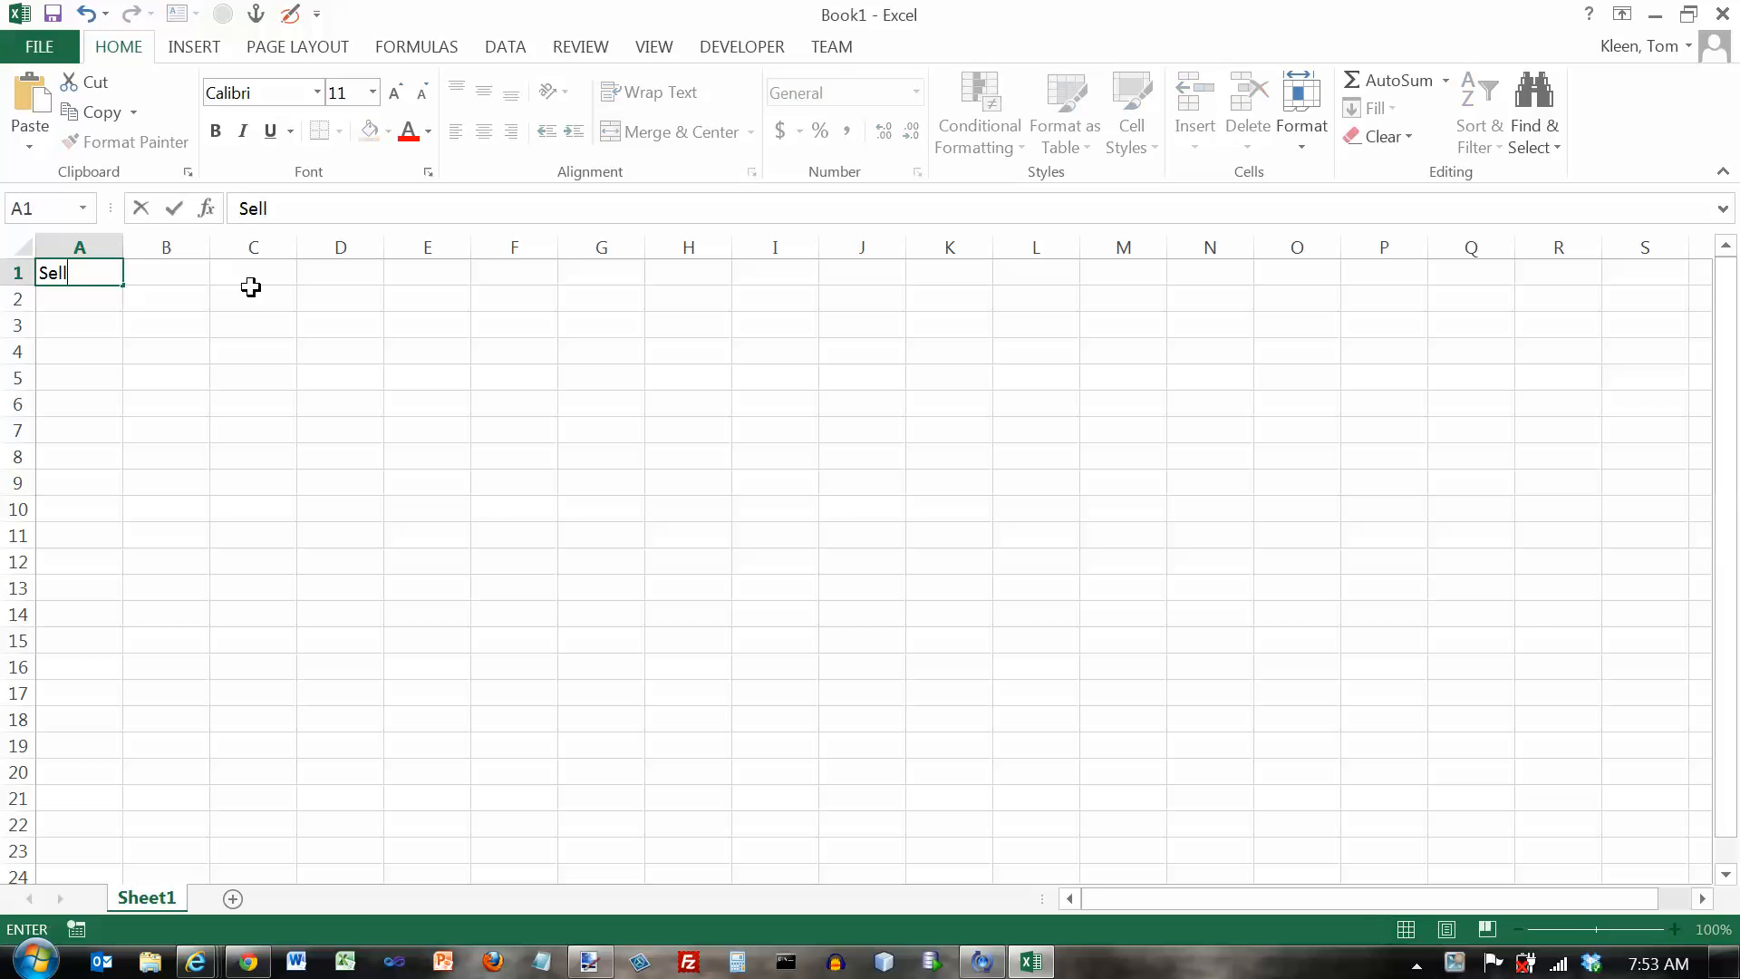
# Enter the row labels Selling price, Cost and Profit in cells A1 through A3
pyautogui.write('e')
pyautogui.press('Return')
pyautogui.write('Cost')
pyautogui.press('Return')
pyautogui.write('Profit')
pyautogui.hotkey('ctrl', 'Return')
pyautogui.press('Return')
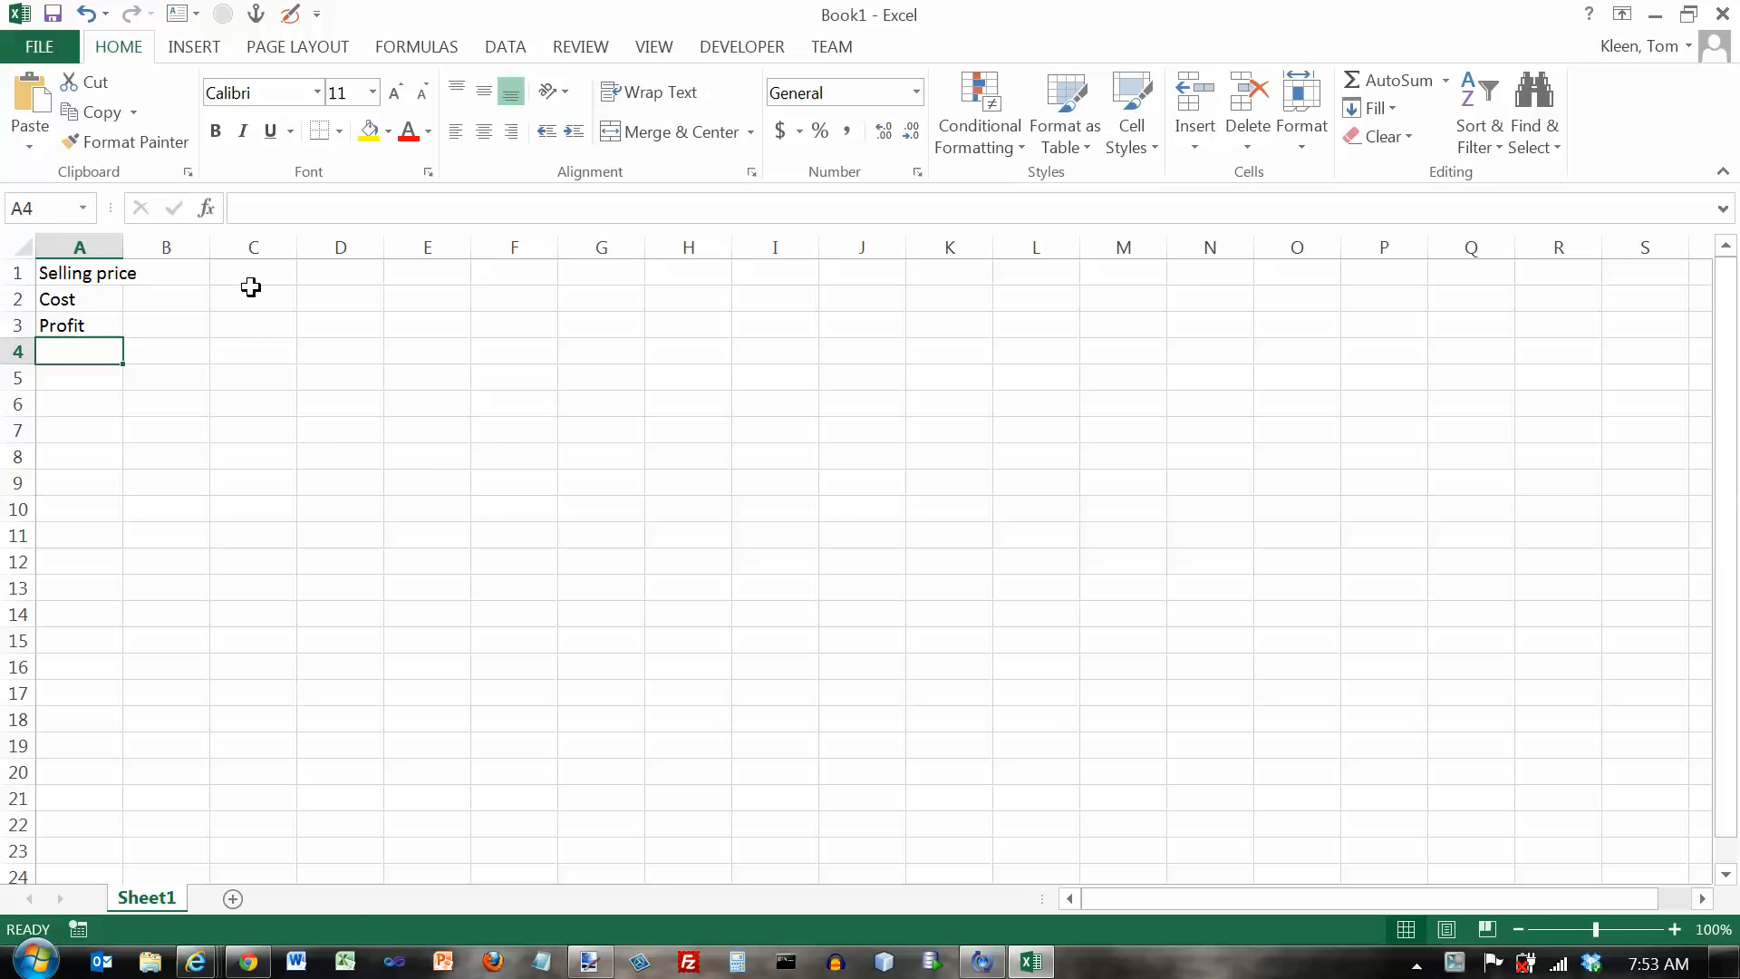
# Fit column A to the width of its labels and right-align the column
pyautogui.doubleClick(123, 246)
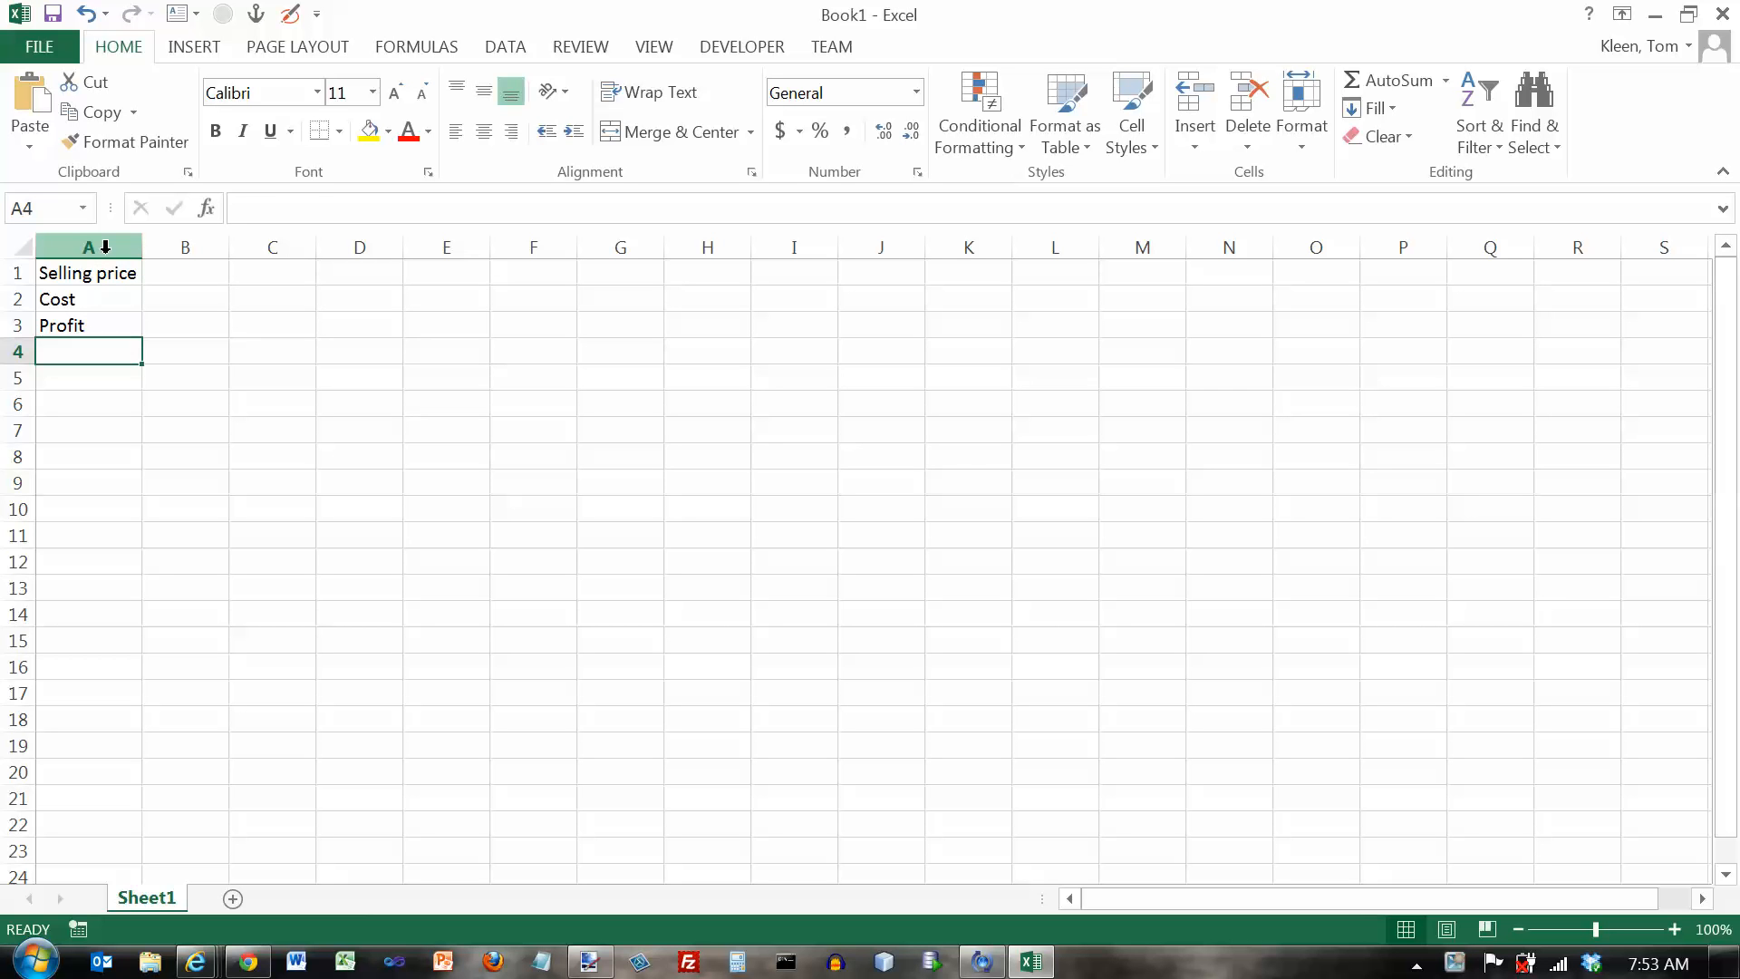
pyautogui.click(105, 246)
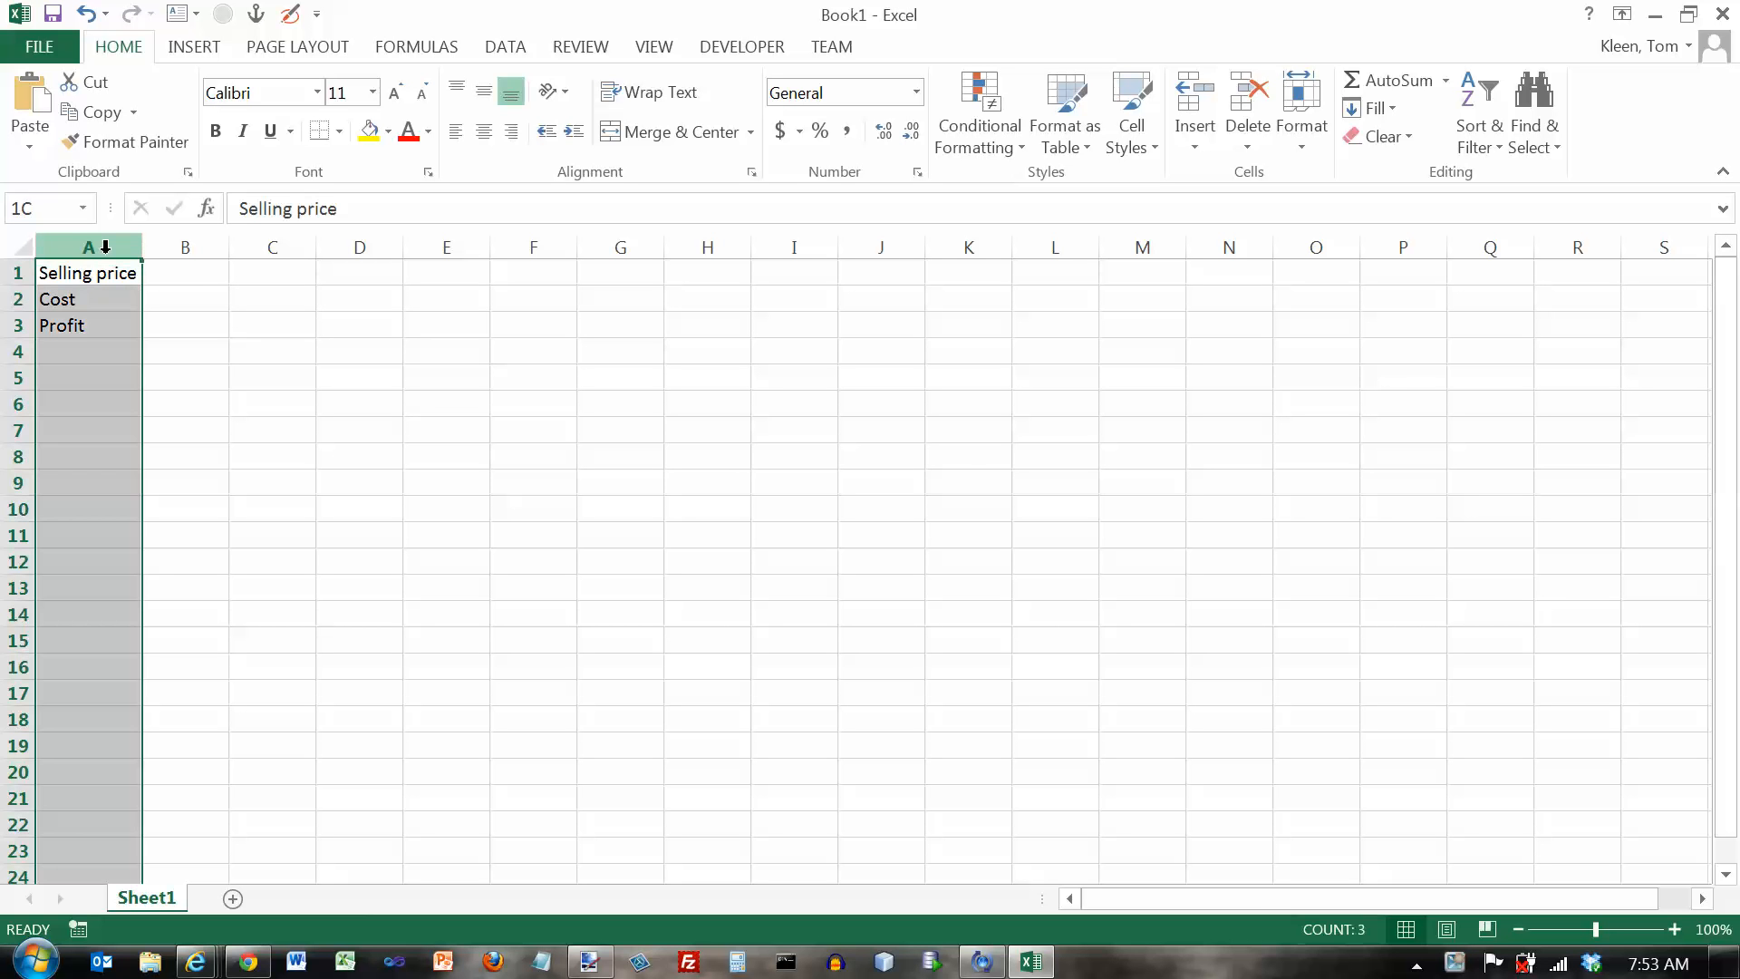
pyautogui.click(512, 133)
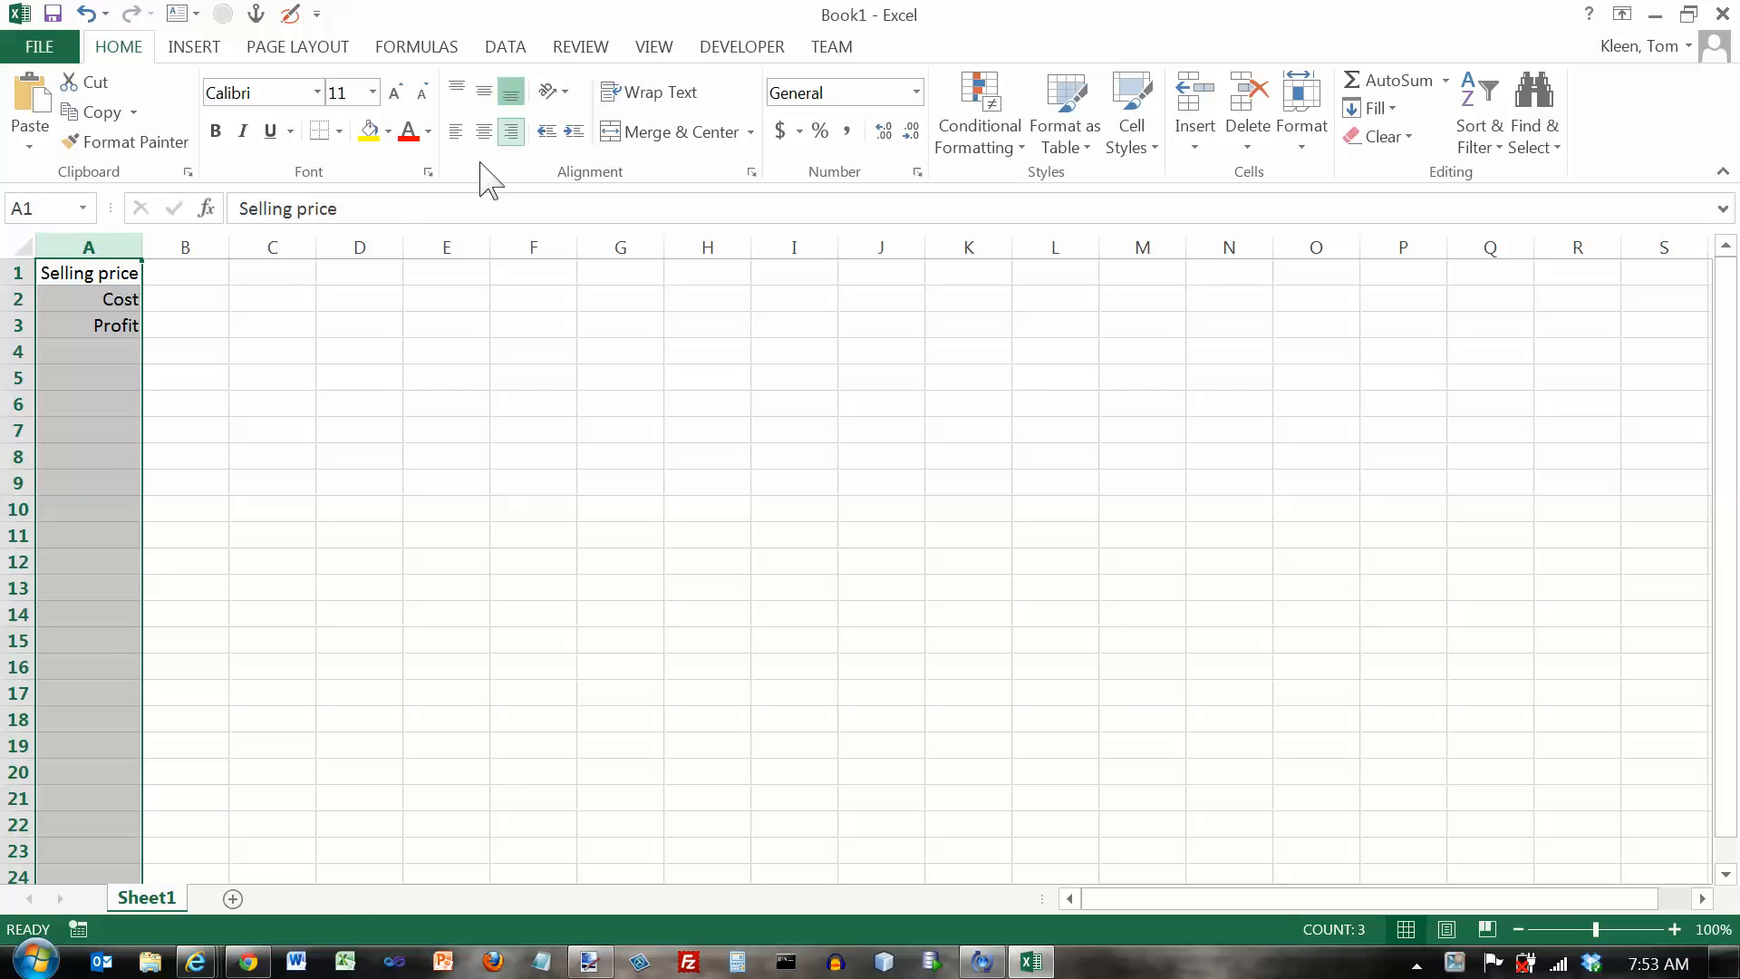
# Enter a selling price of 100 in B1 and a cost of 50 in B2
pyautogui.click(217, 272)
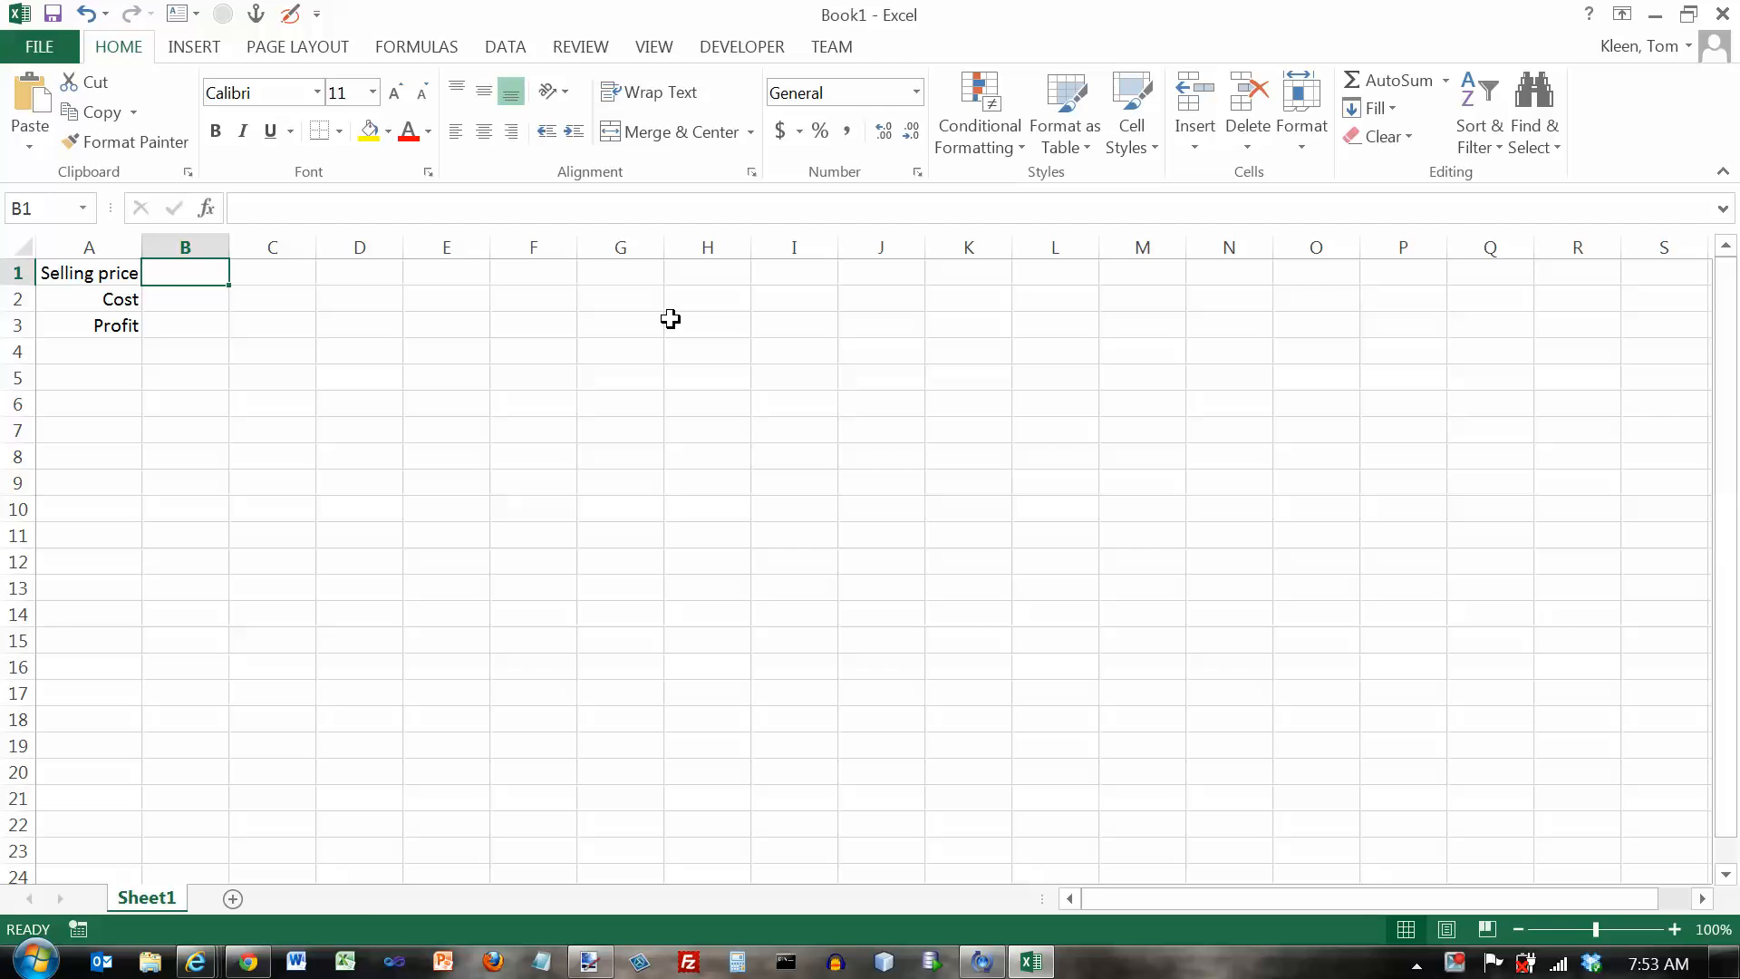
pyautogui.write('100')
pyautogui.press('Return')
pyautogui.write('50')
pyautogui.press('Return')
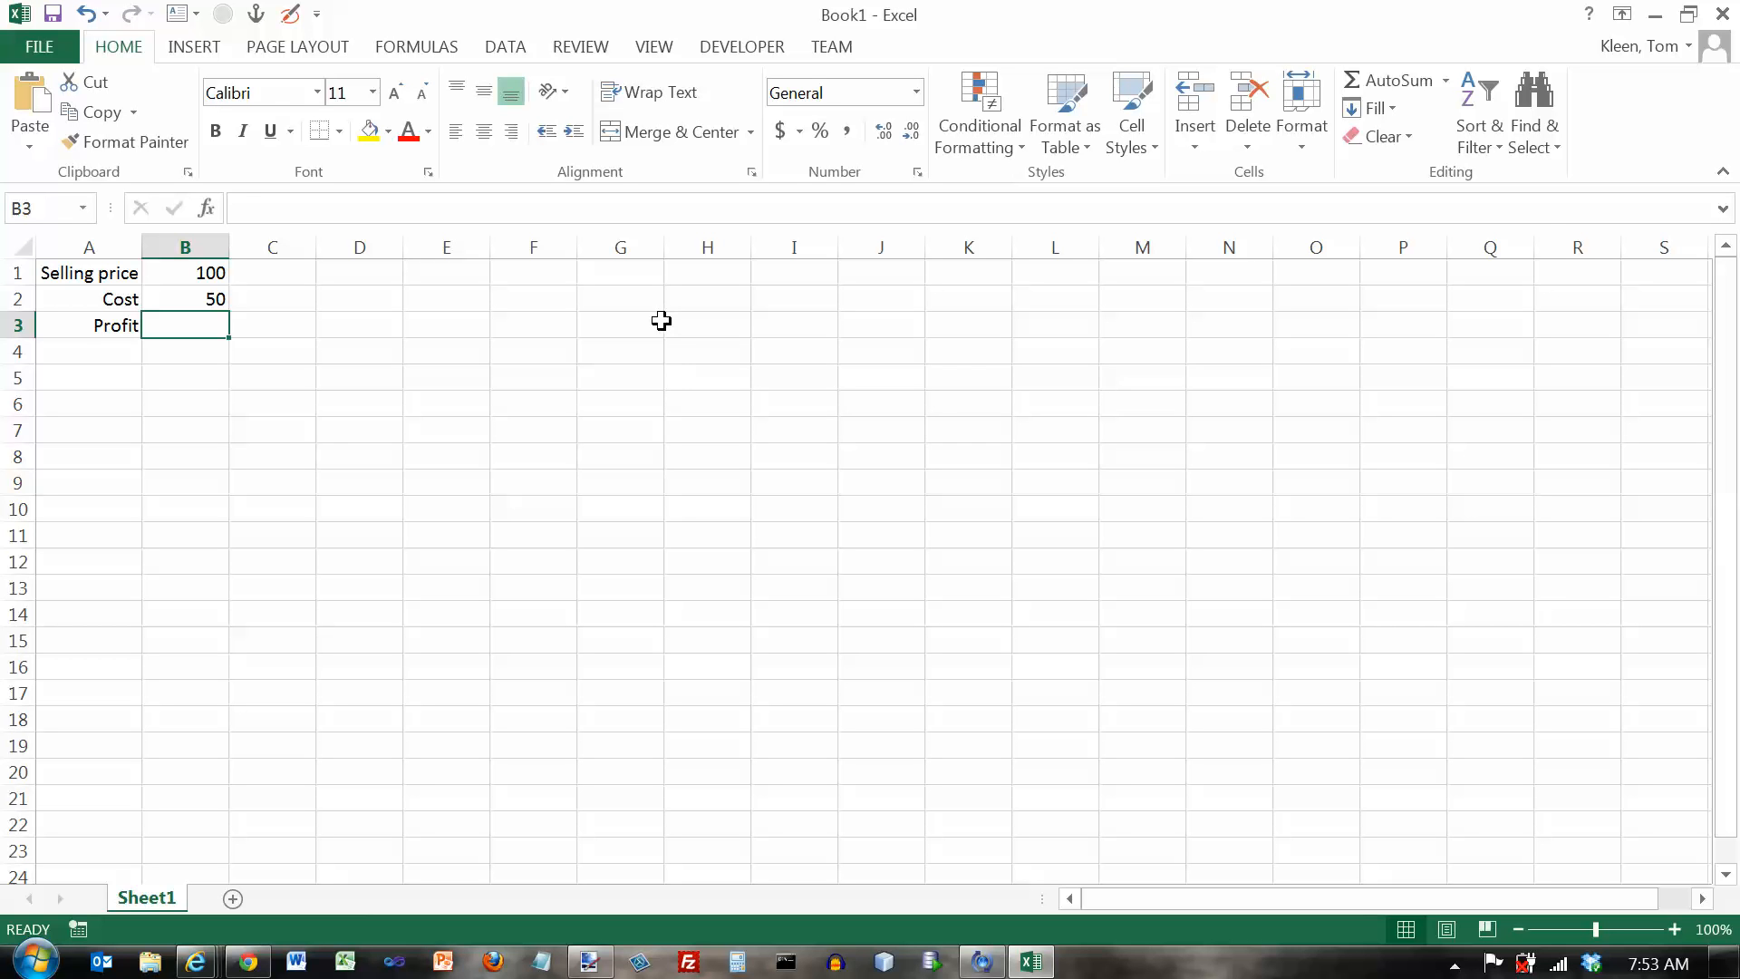
# Enter B1-B2 without an equals sign in the Profit cell B3
pyautogui.press('Up')
pyautogui.press('Up')
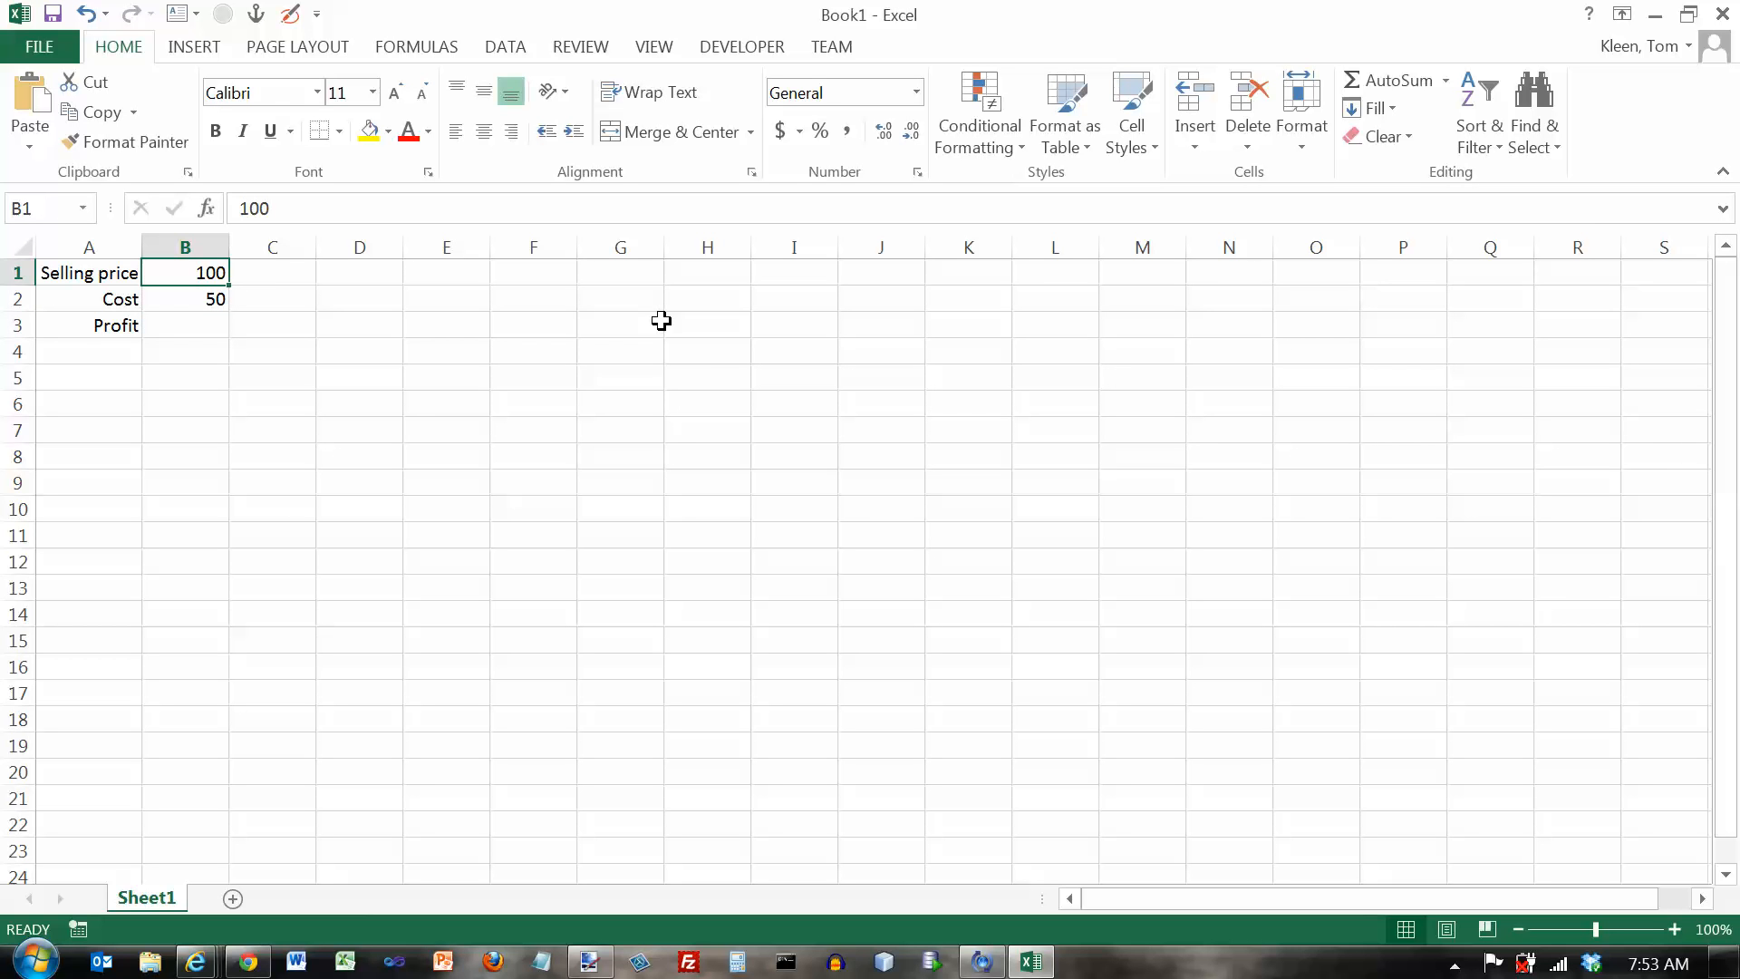
pyautogui.press('Down')
pyautogui.press('Down')
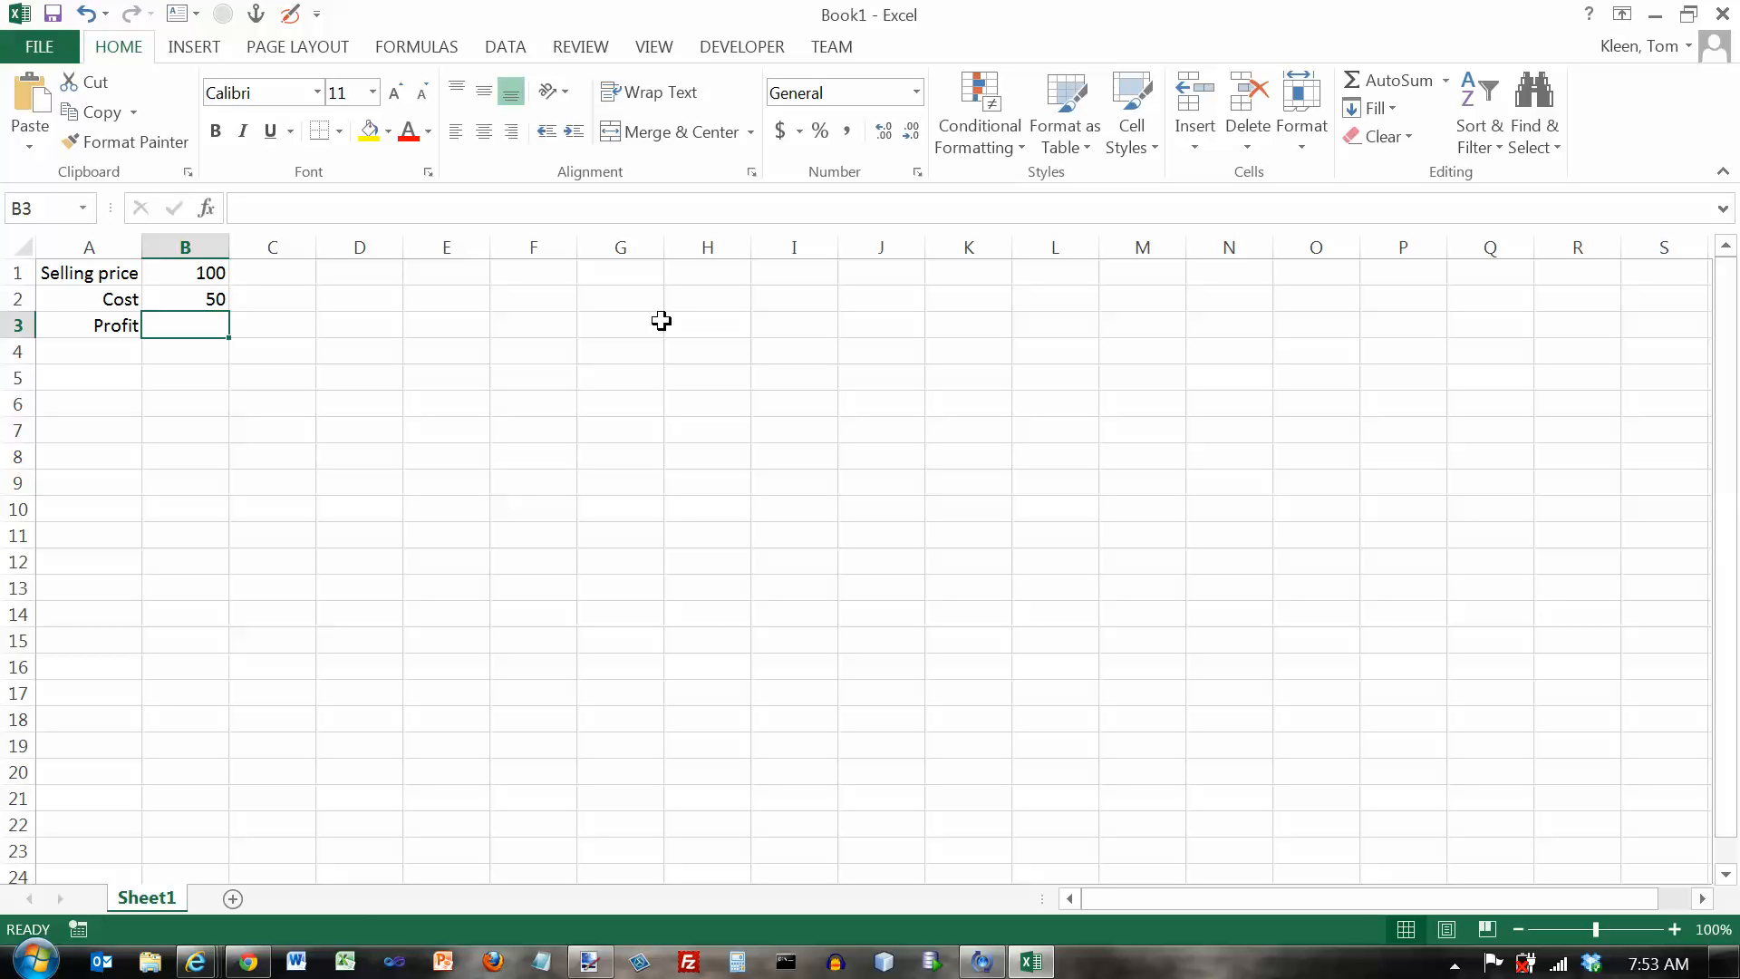
pyautogui.write('B1-B2')
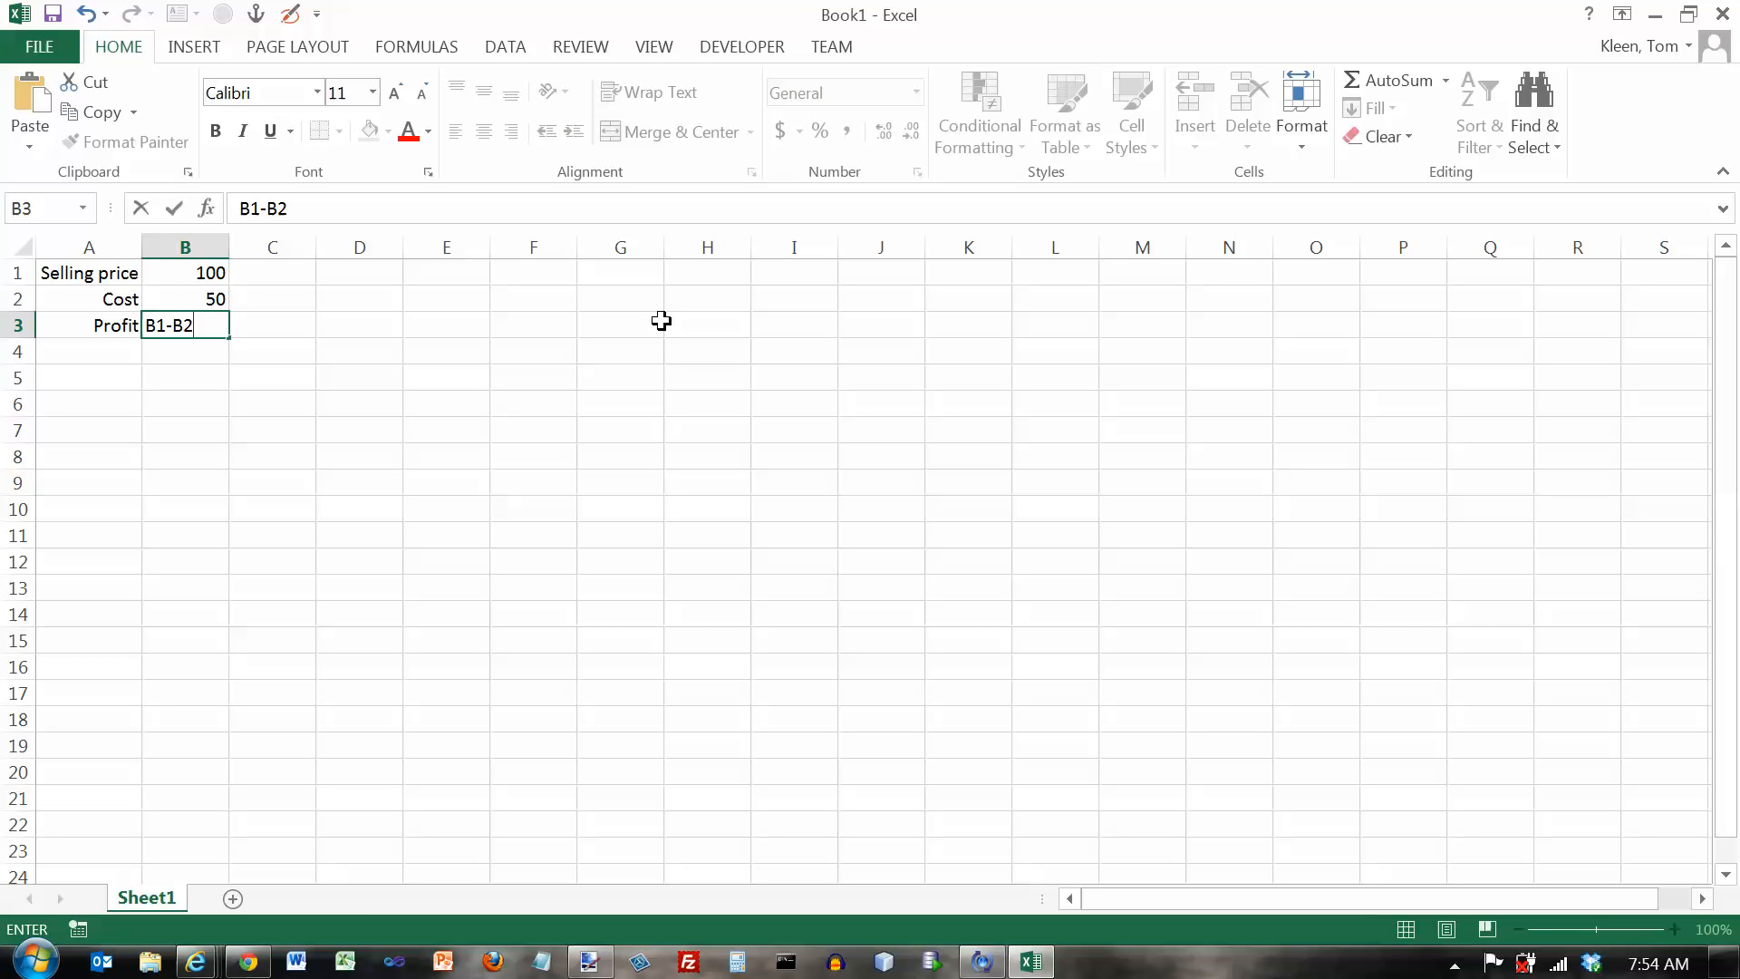
pyautogui.press('Return')
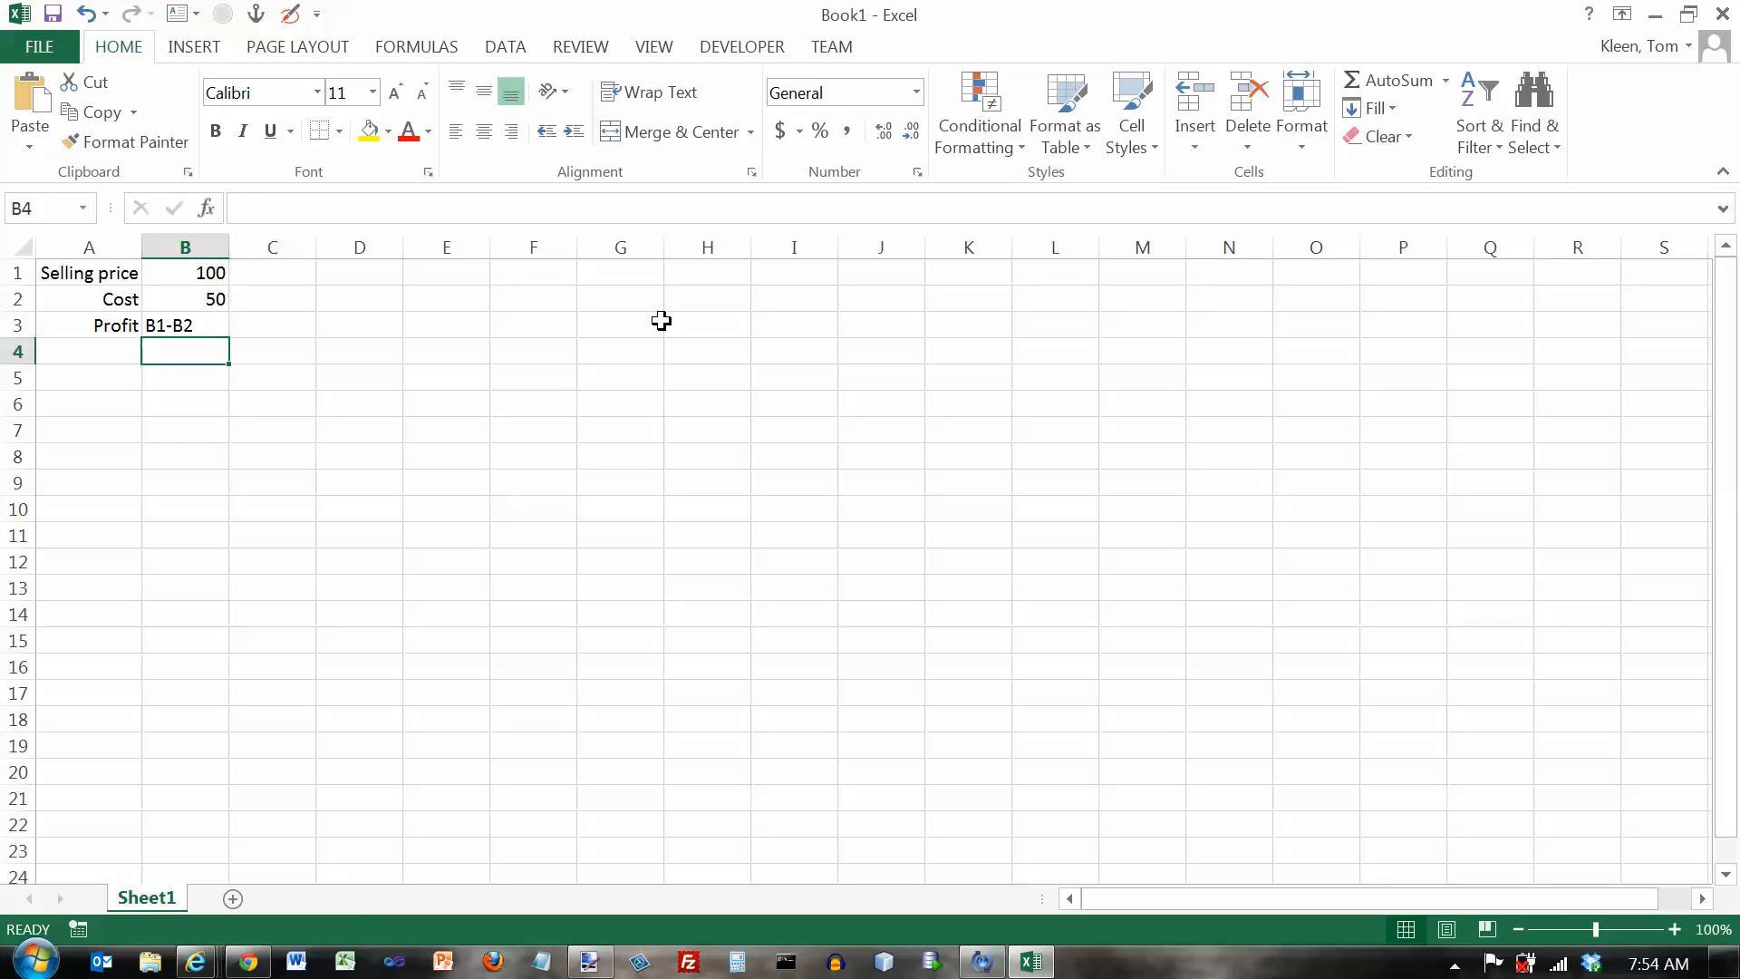
# Turn the Profit entry in B3 into the formula =B1-B2 by adding an equals sign in front
pyautogui.press('Up')
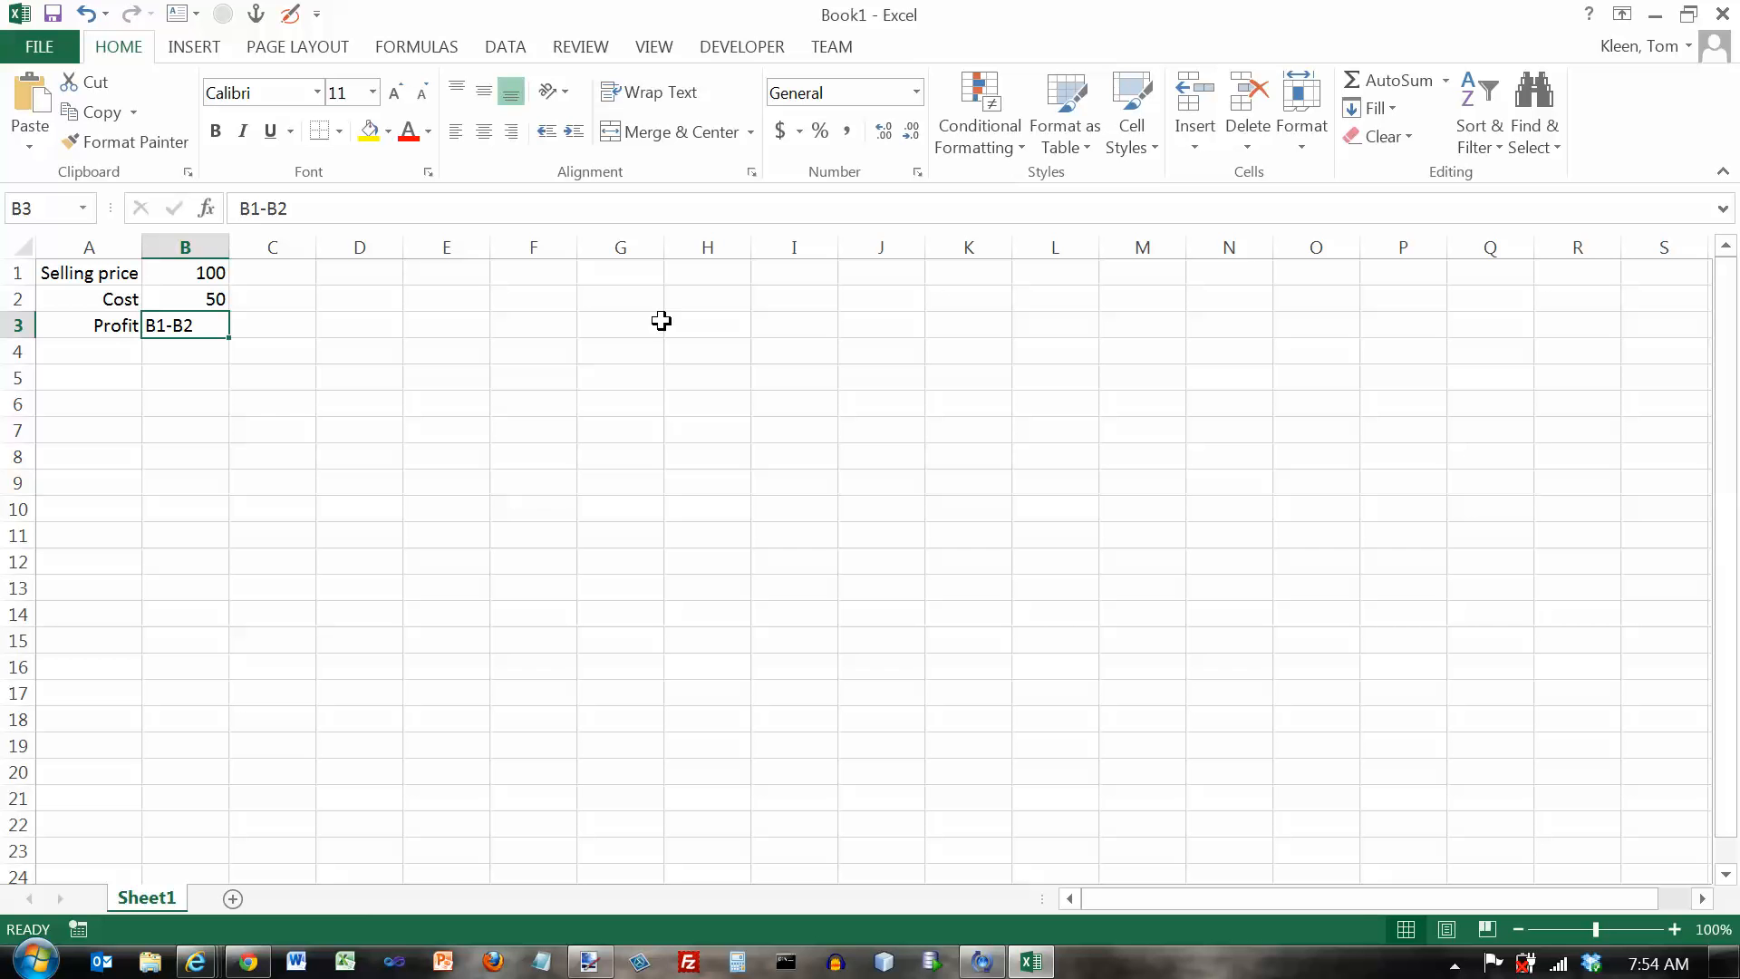
pyautogui.click(109, 326)
pyautogui.click(116, 301)
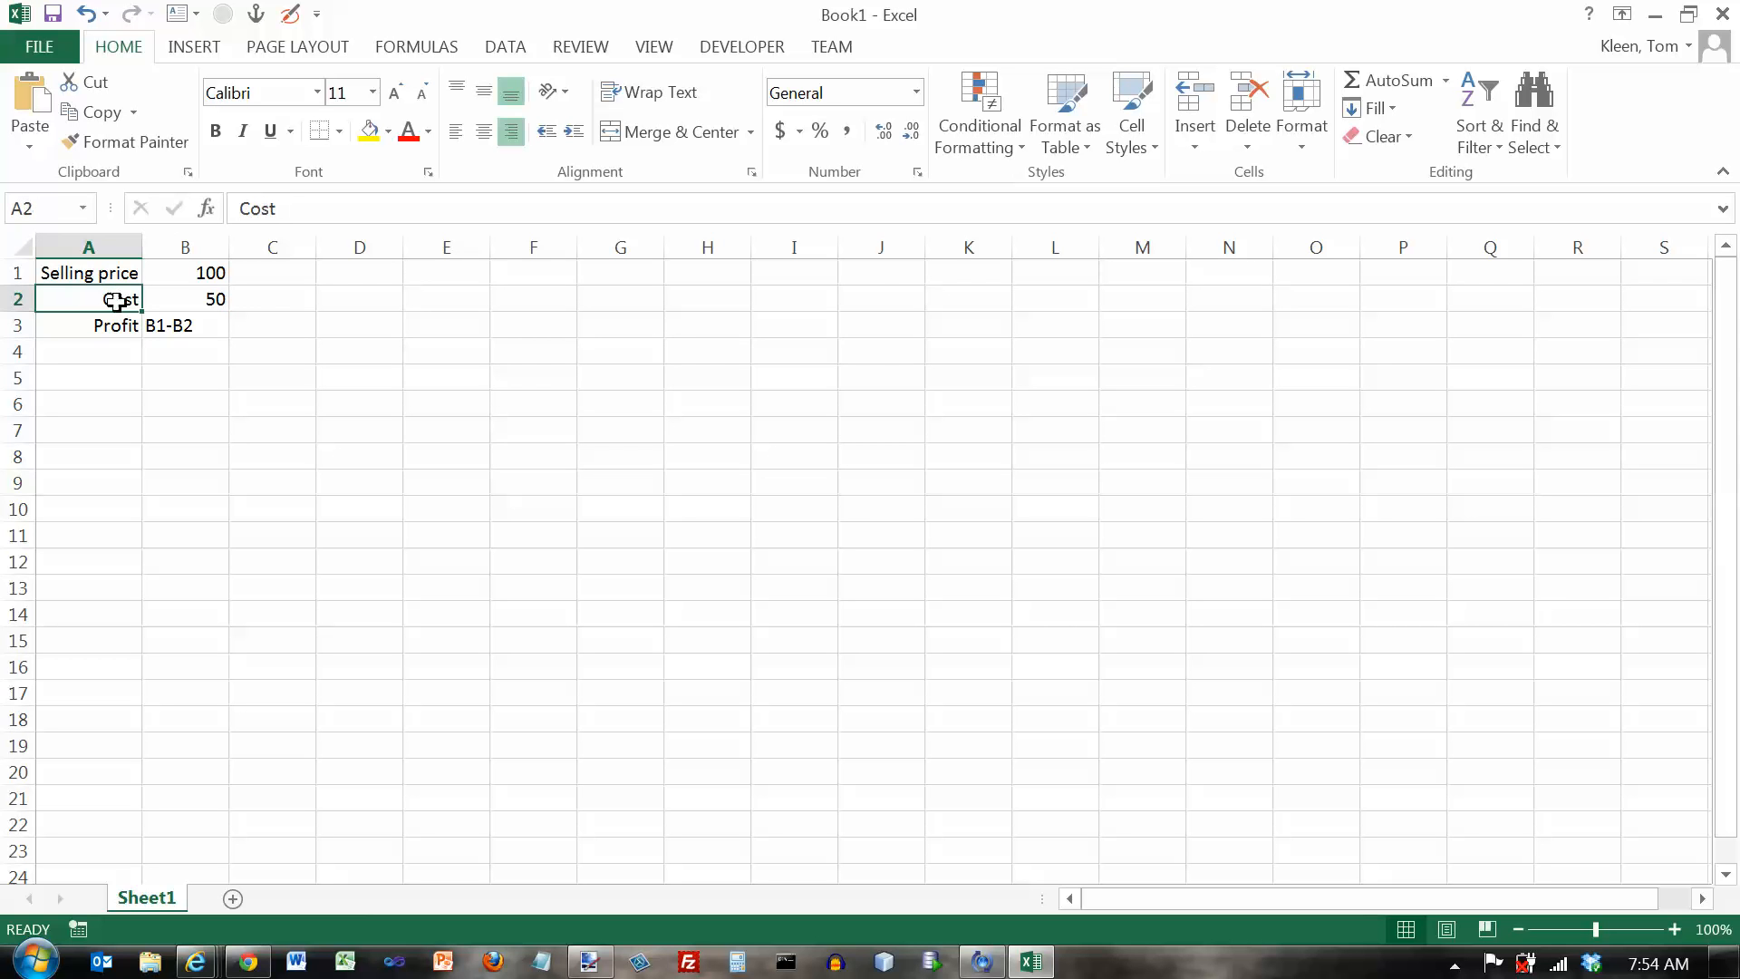
pyautogui.click(175, 326)
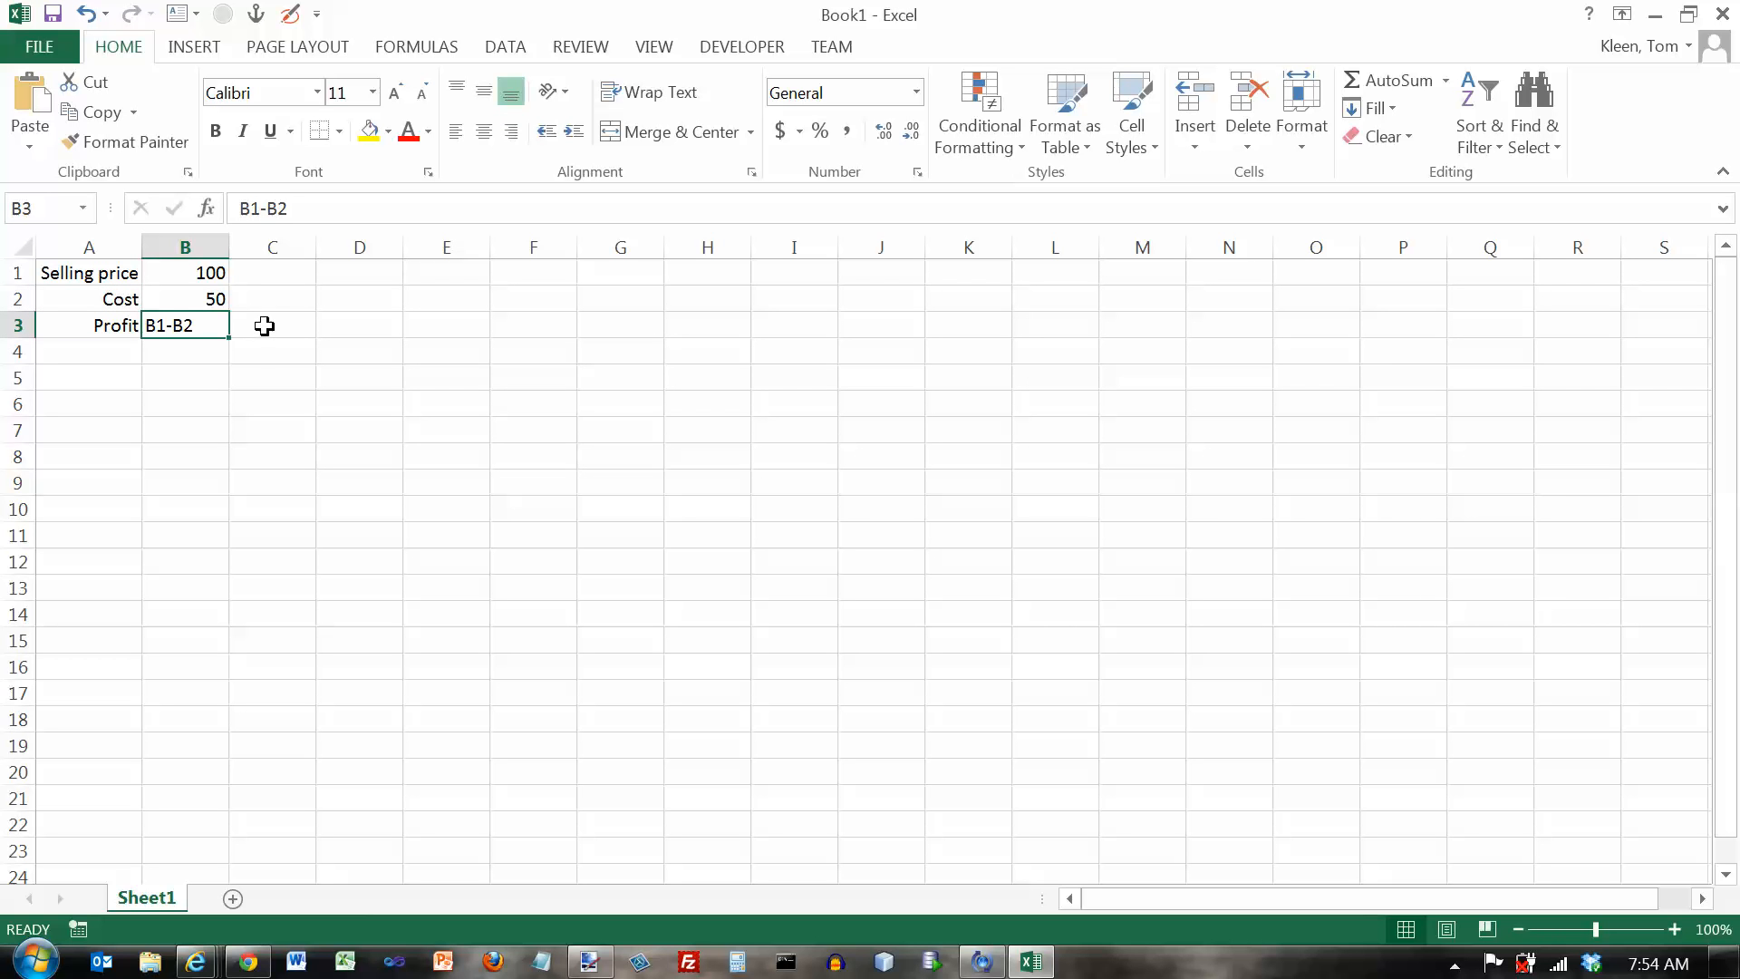
pyautogui.click(239, 213)
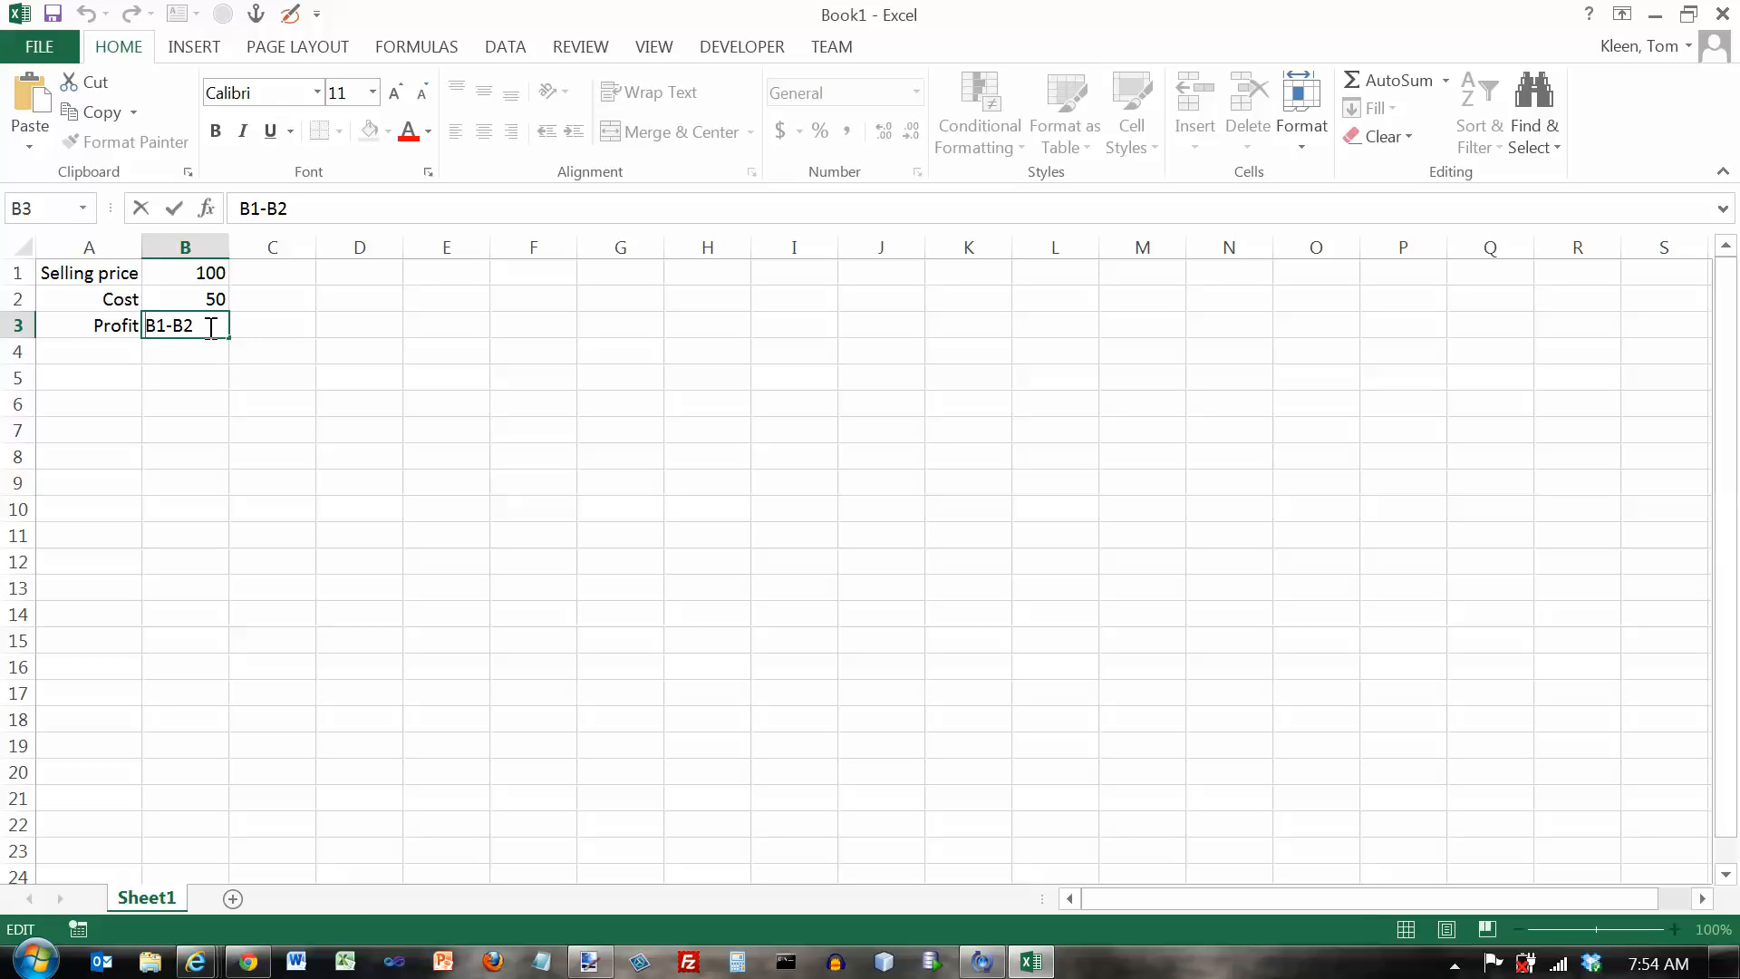
pyautogui.write('=')
pyautogui.press('Return')
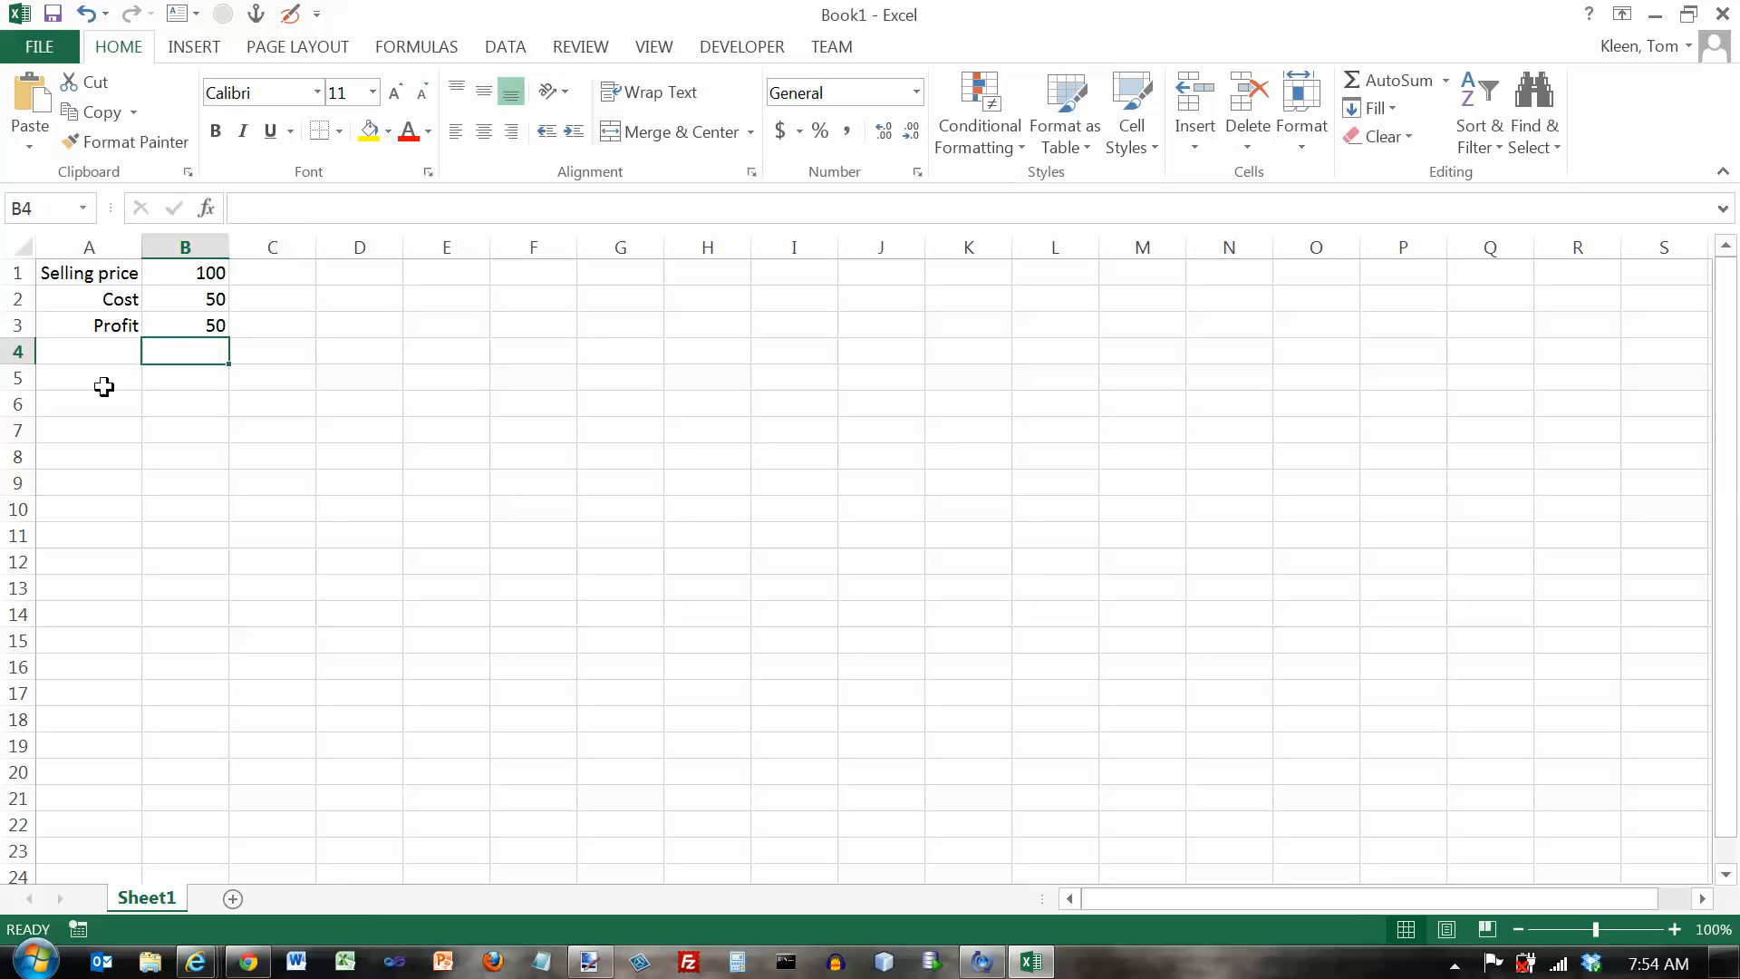
pyautogui.click(208, 328)
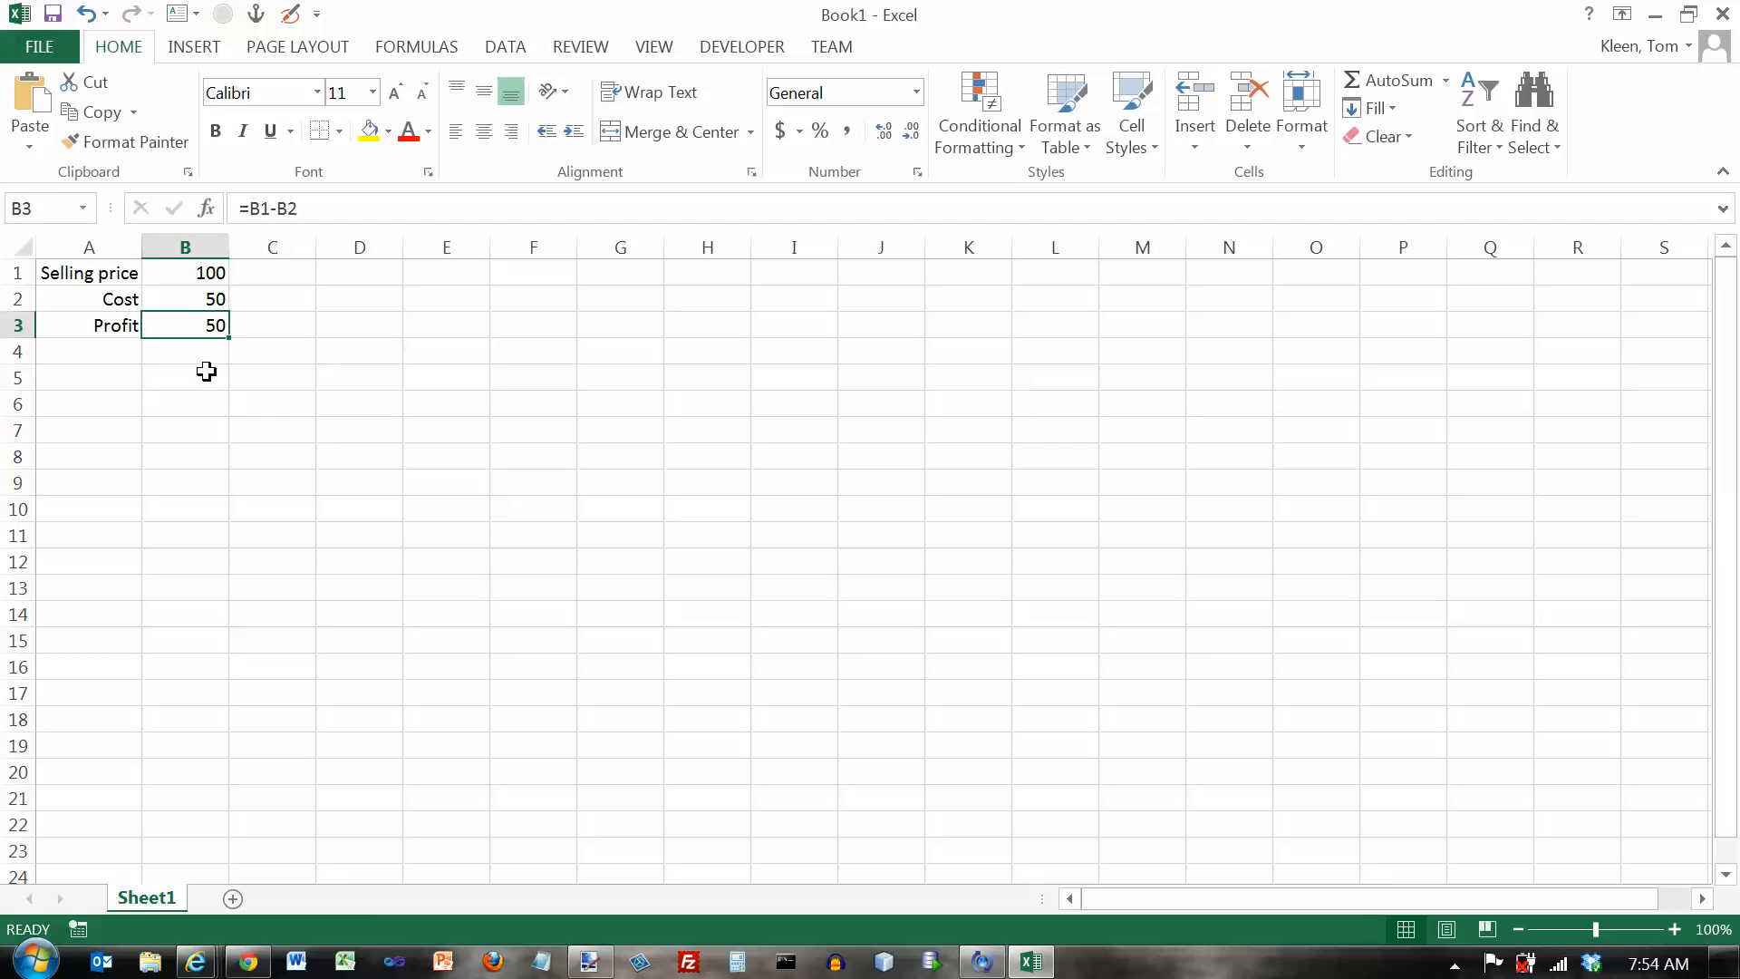
# Change the selling price in B1 to 90 and check the Profit formula in B3
pyautogui.click(209, 273)
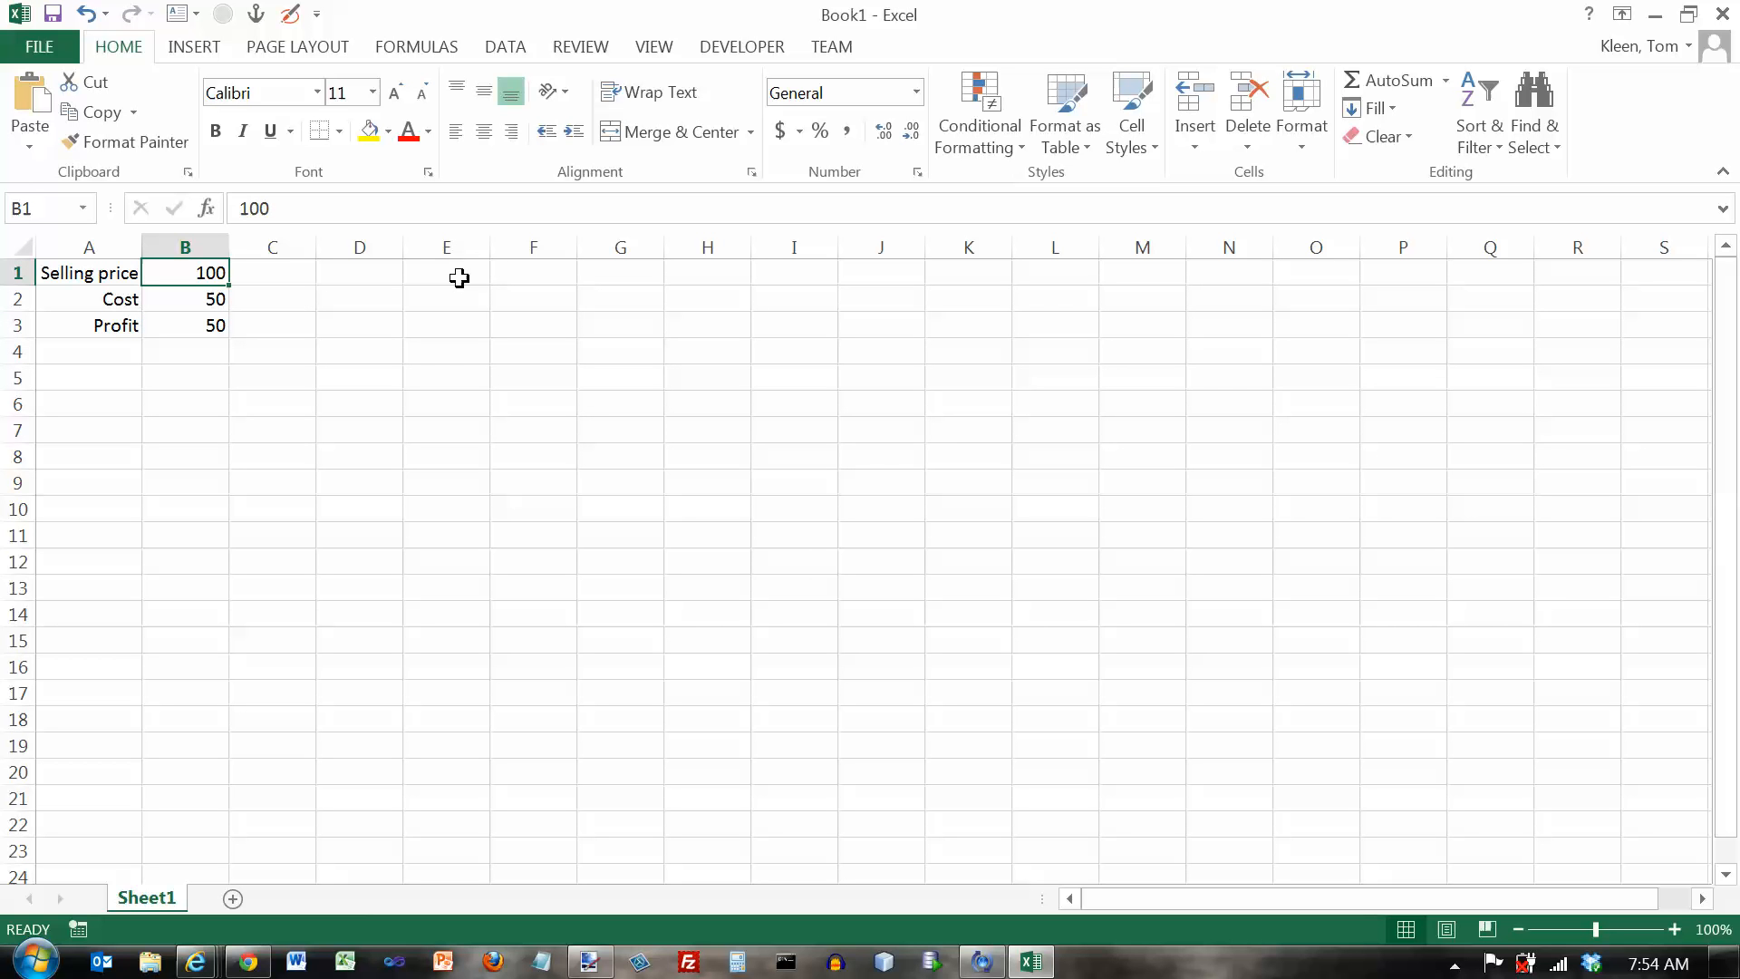
pyautogui.write('90')
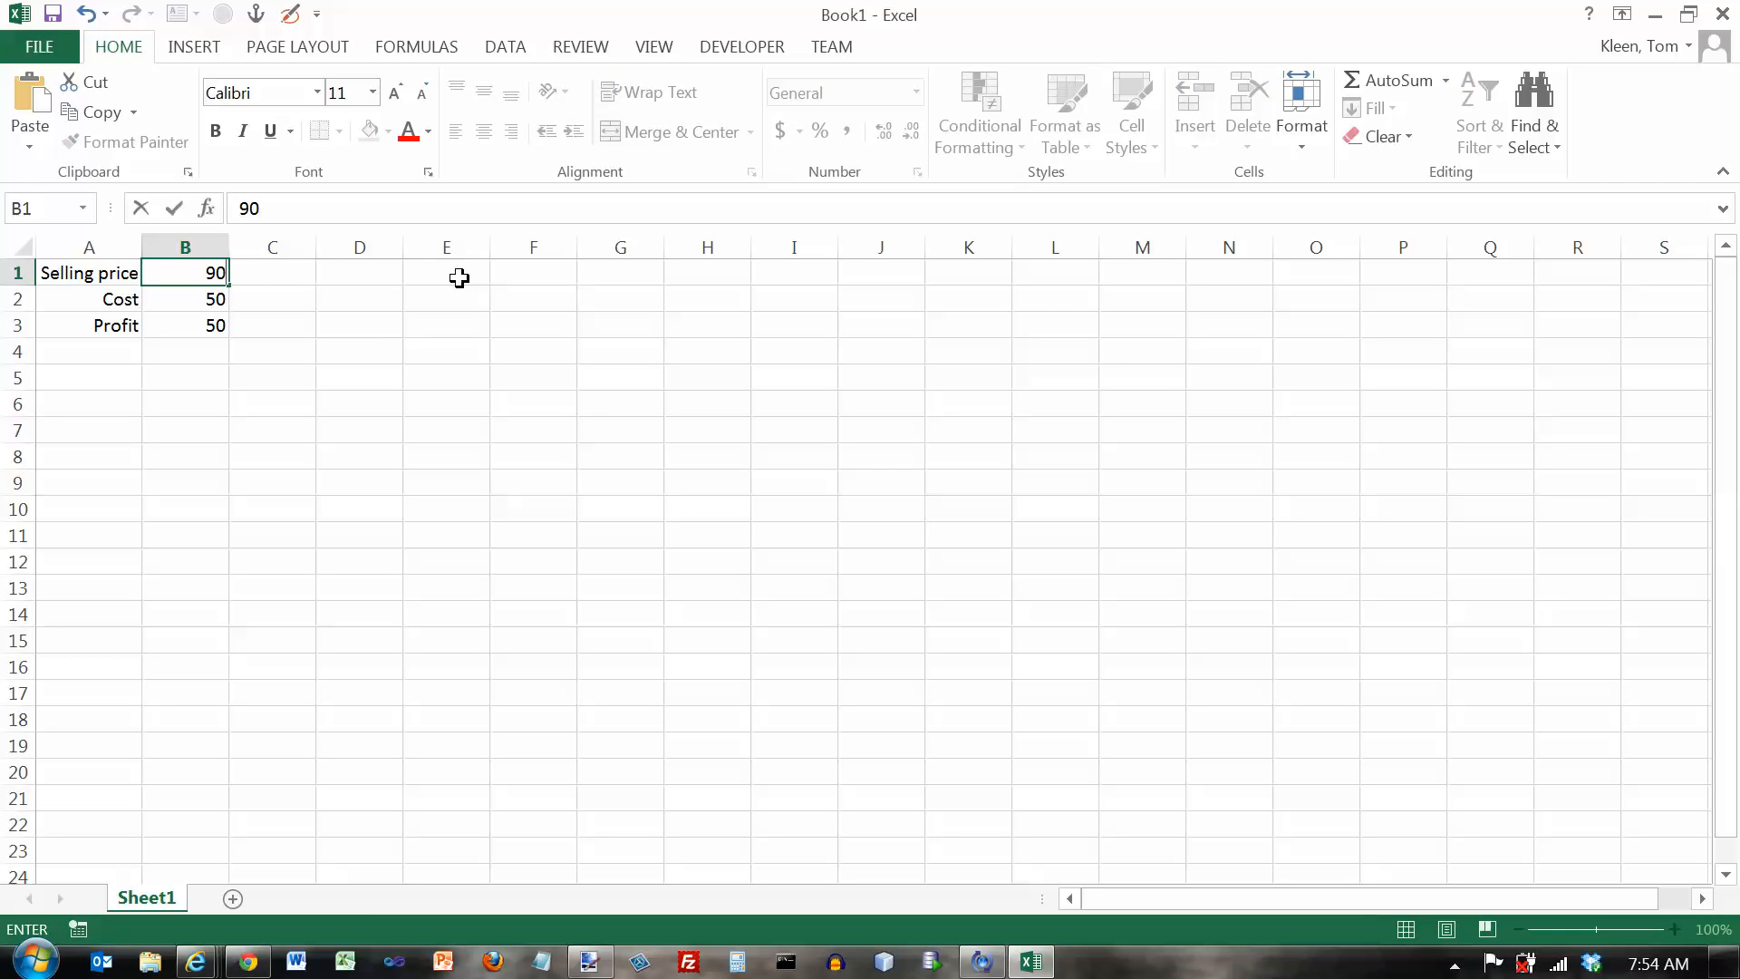
pyautogui.press('Return')
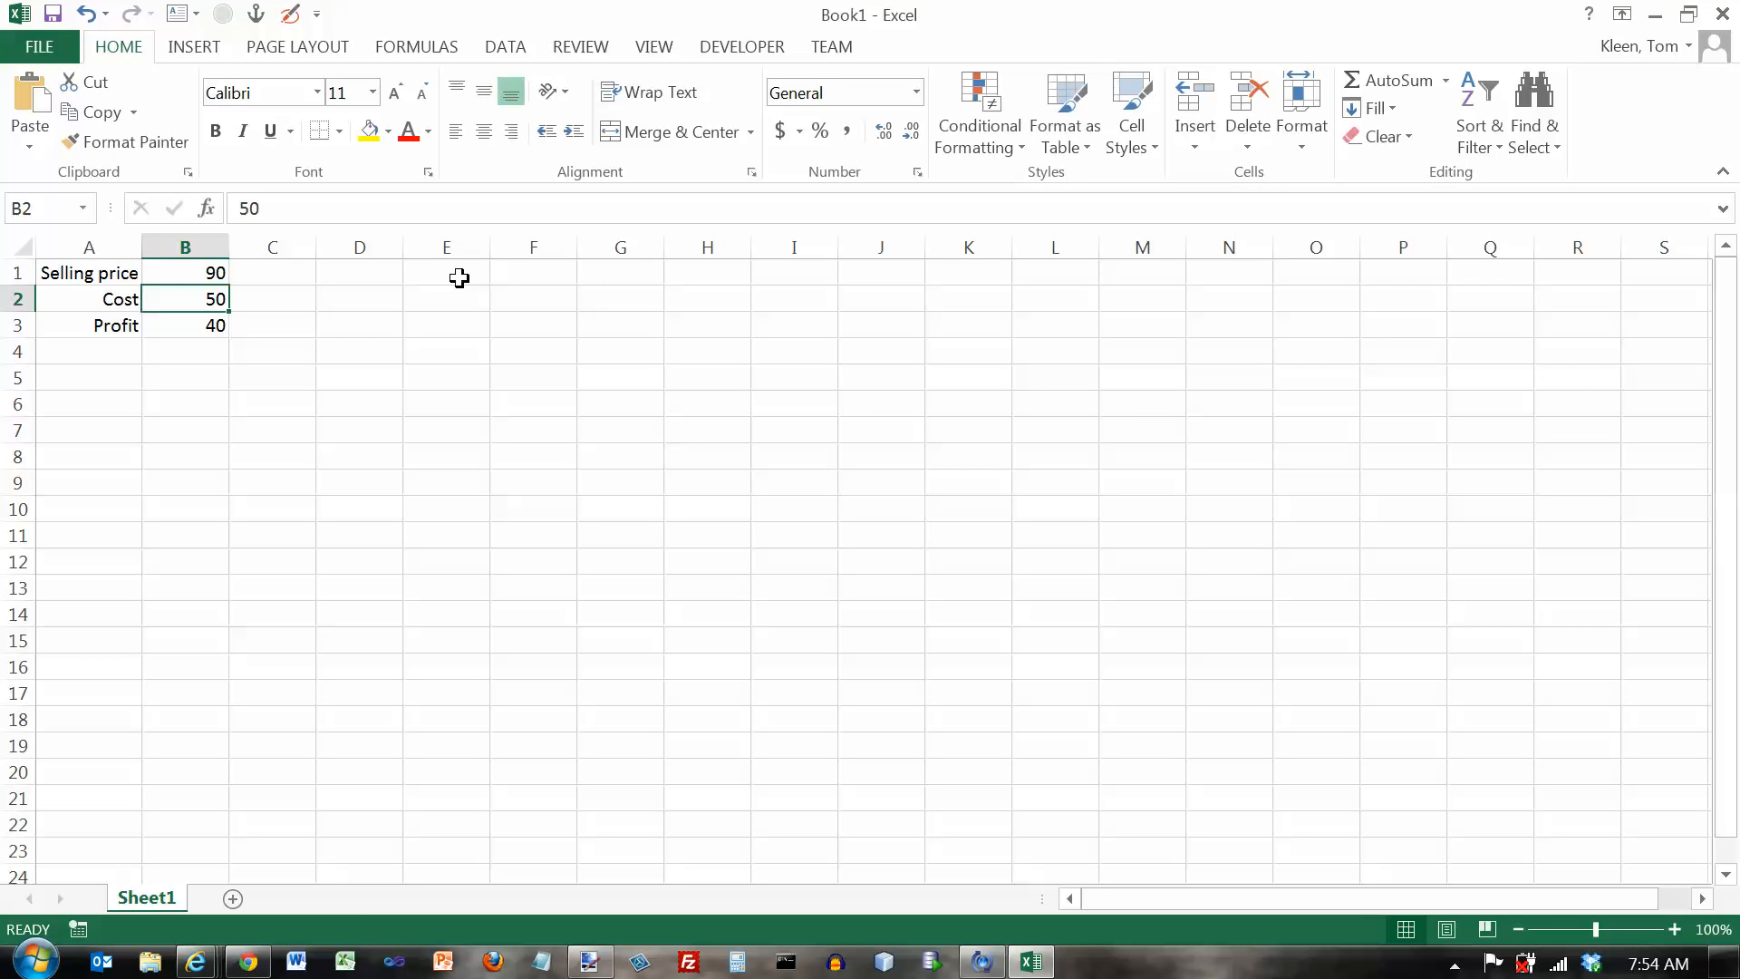
pyautogui.click(218, 323)
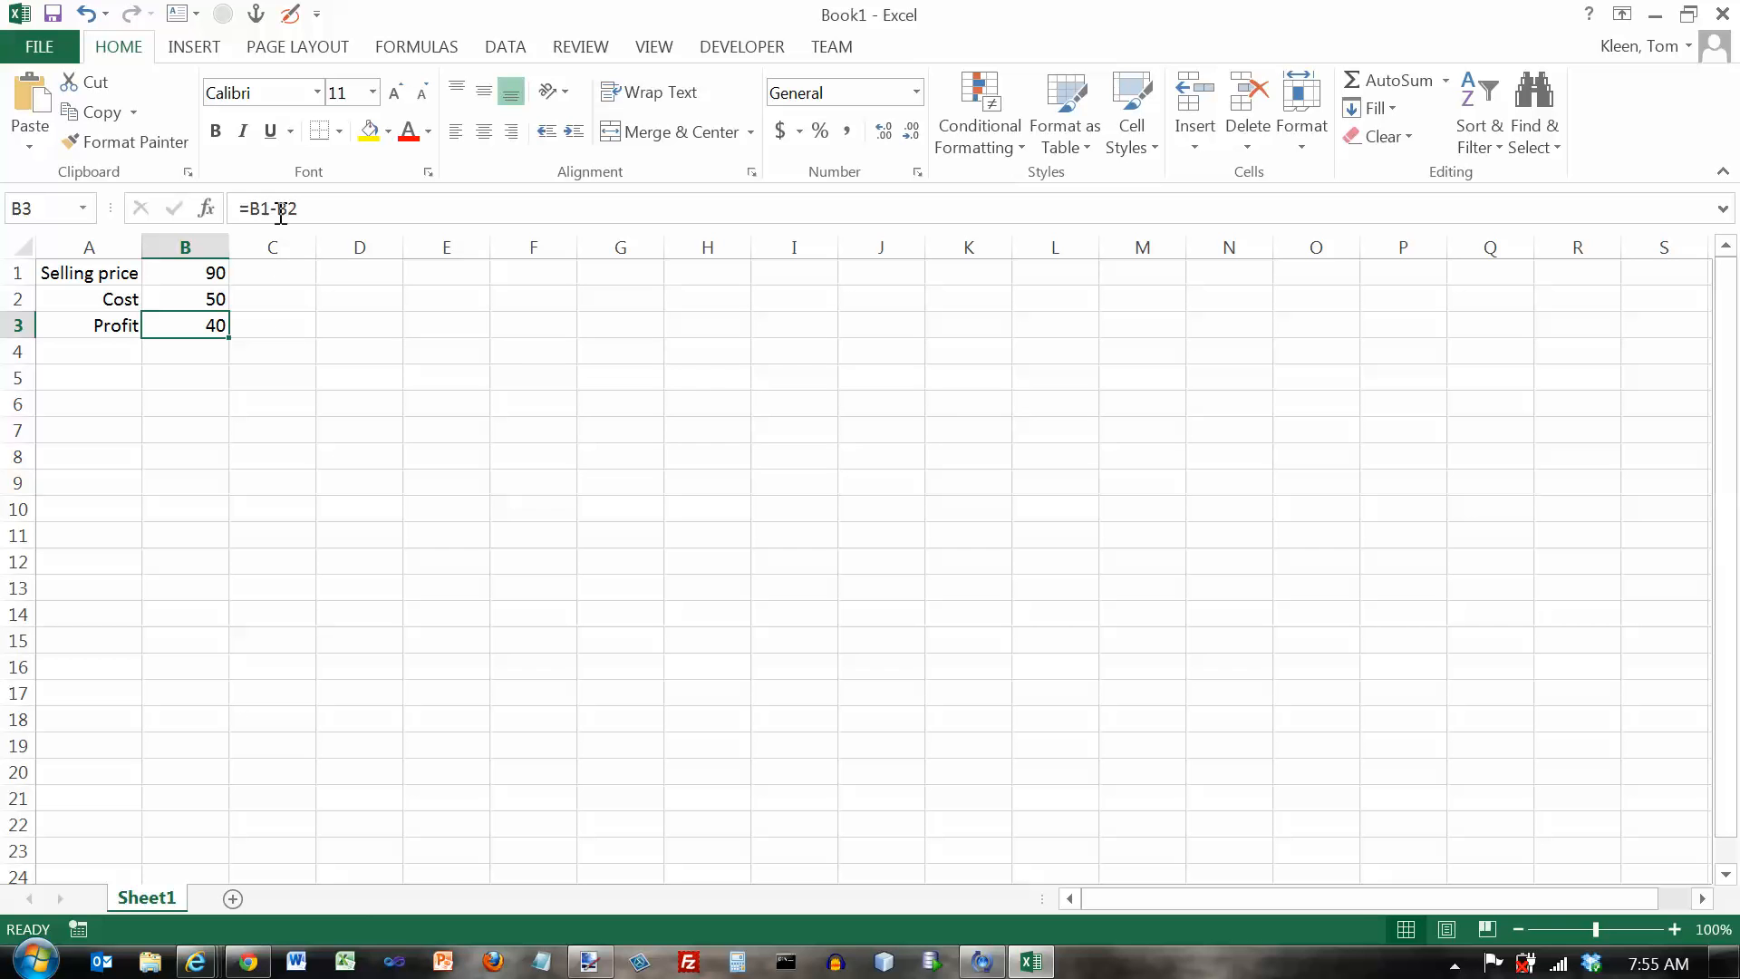
# Enter the addition formula =B1+B2 in D4 and the multiplication formula =B1*B2 in D5
pyautogui.click(359, 350)
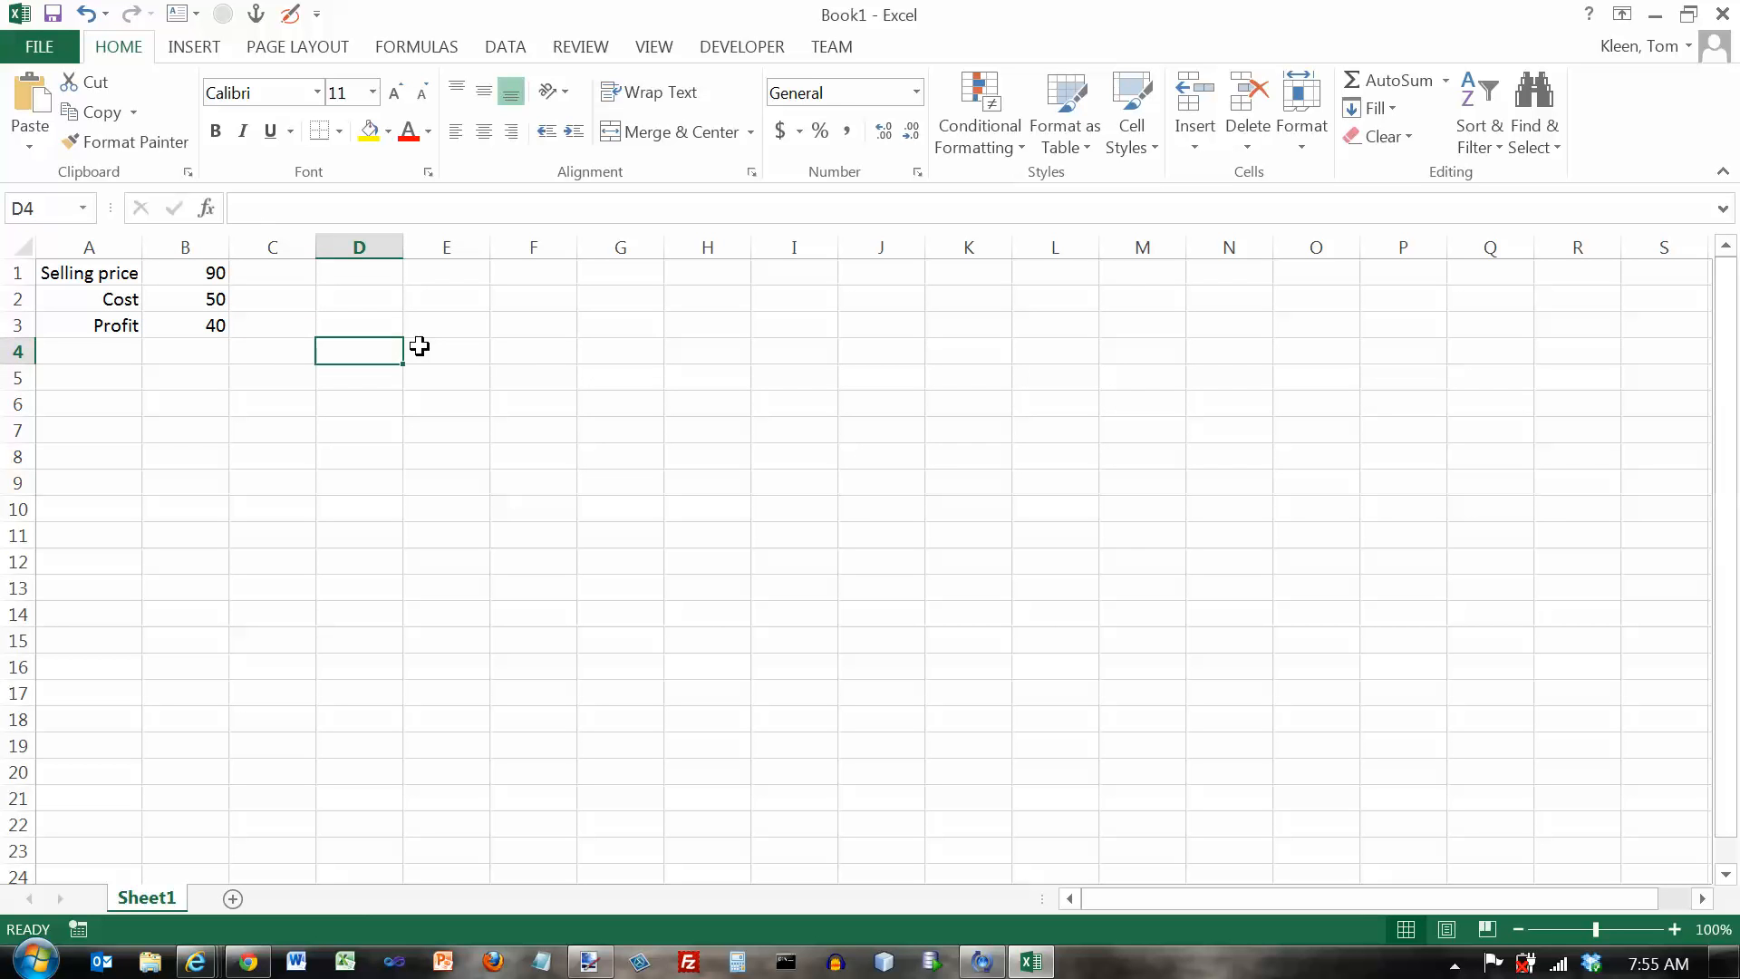
pyautogui.write('=B')
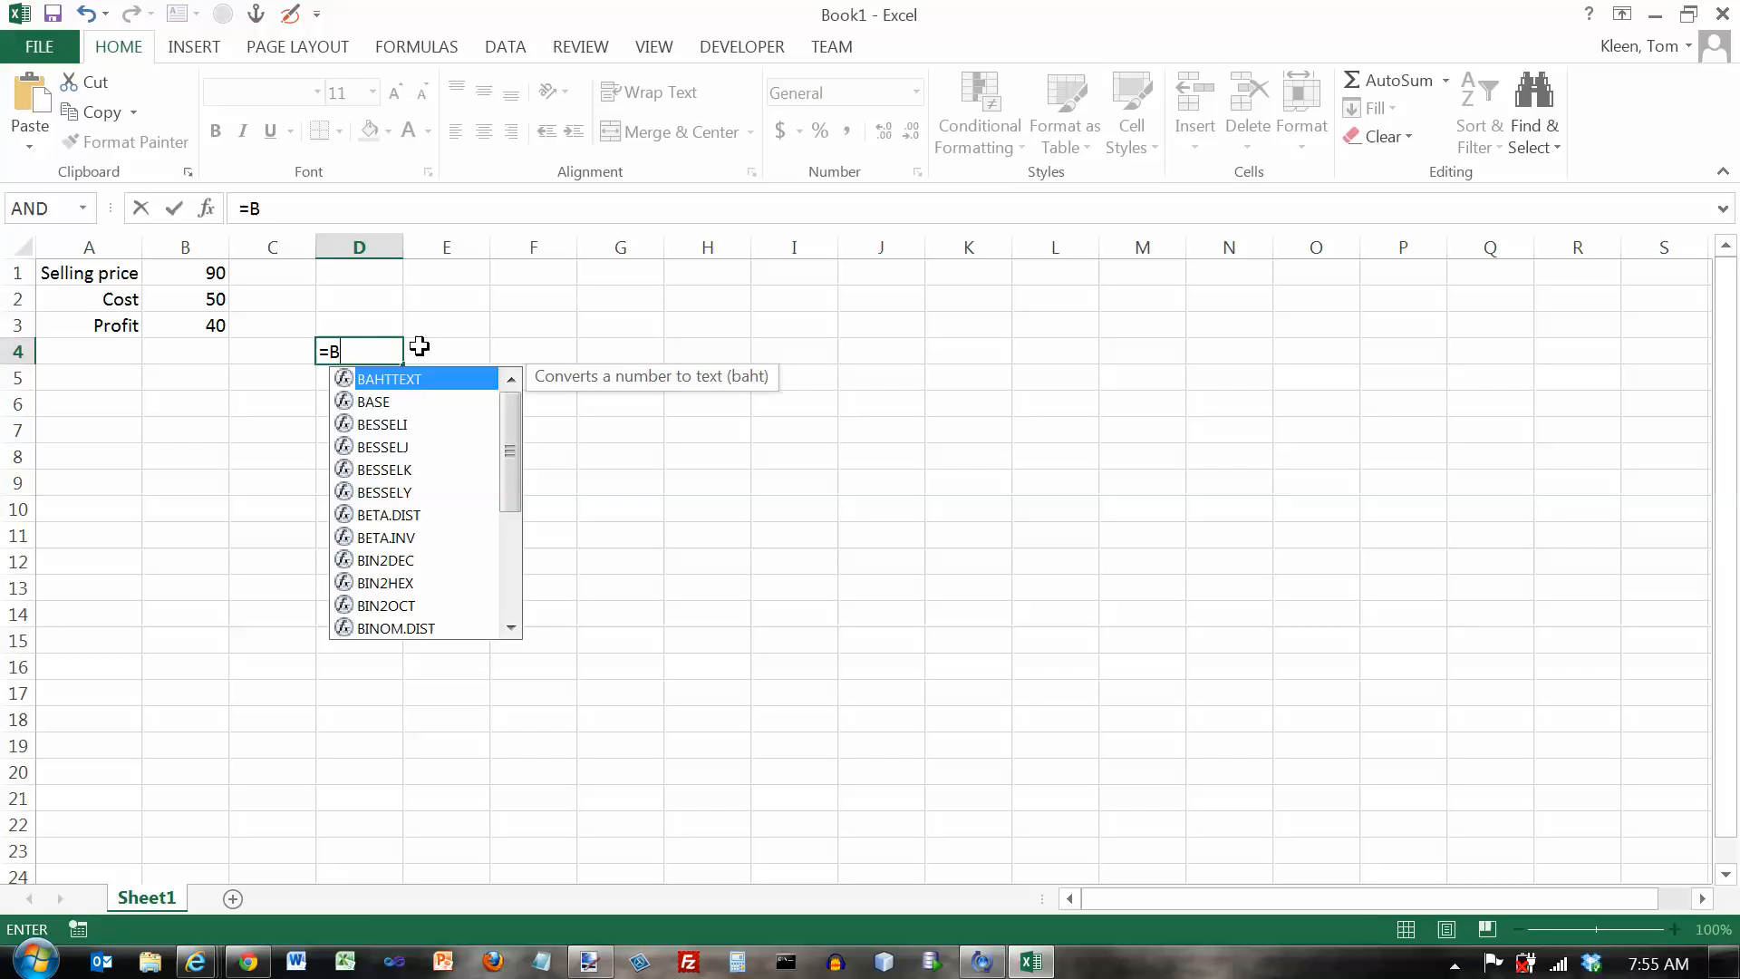
pyautogui.write('1+B2')
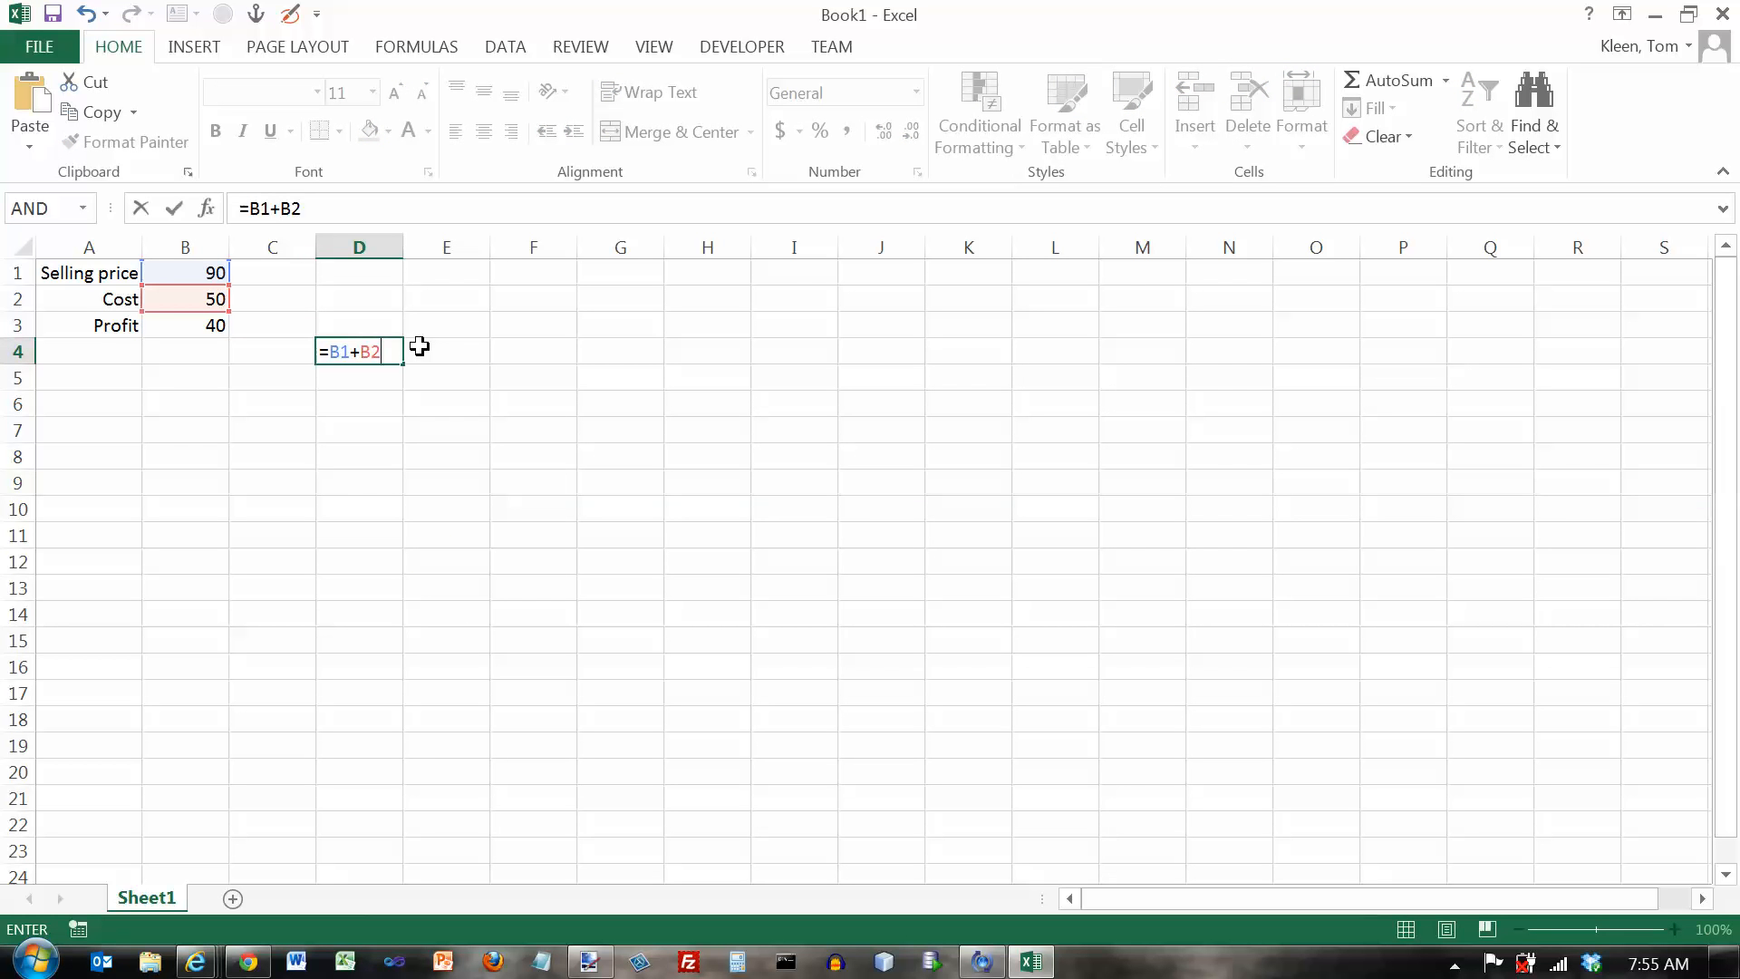
pyautogui.press('Return')
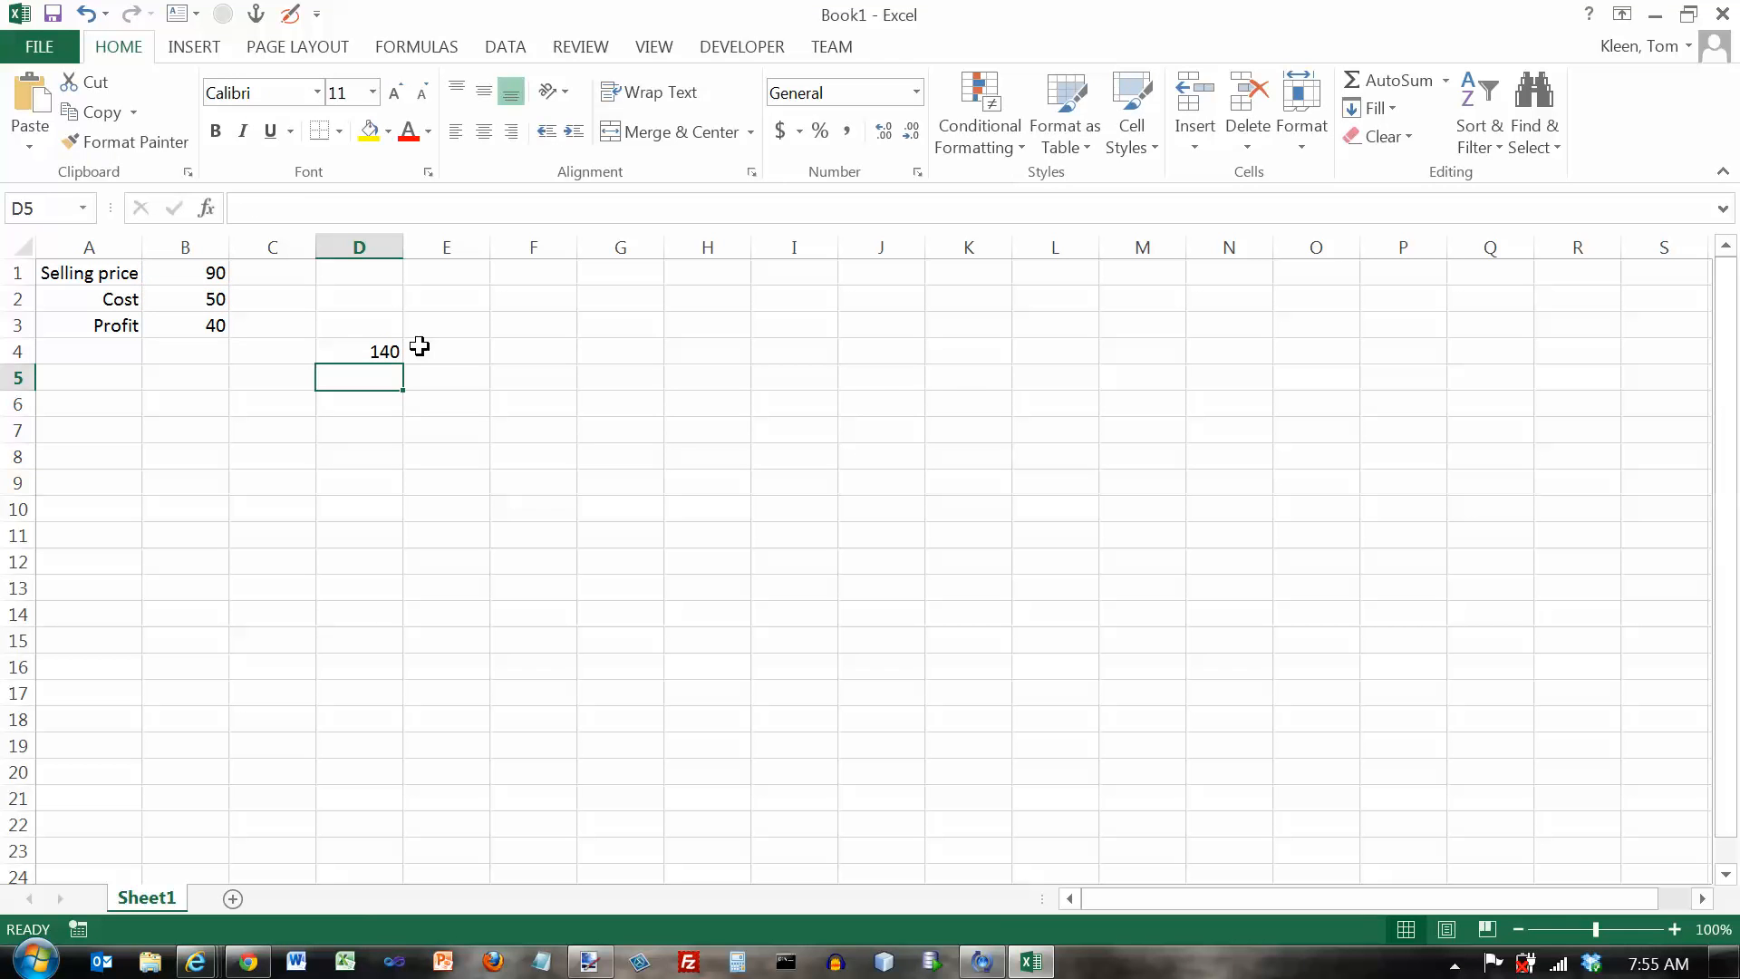
pyautogui.write('=')
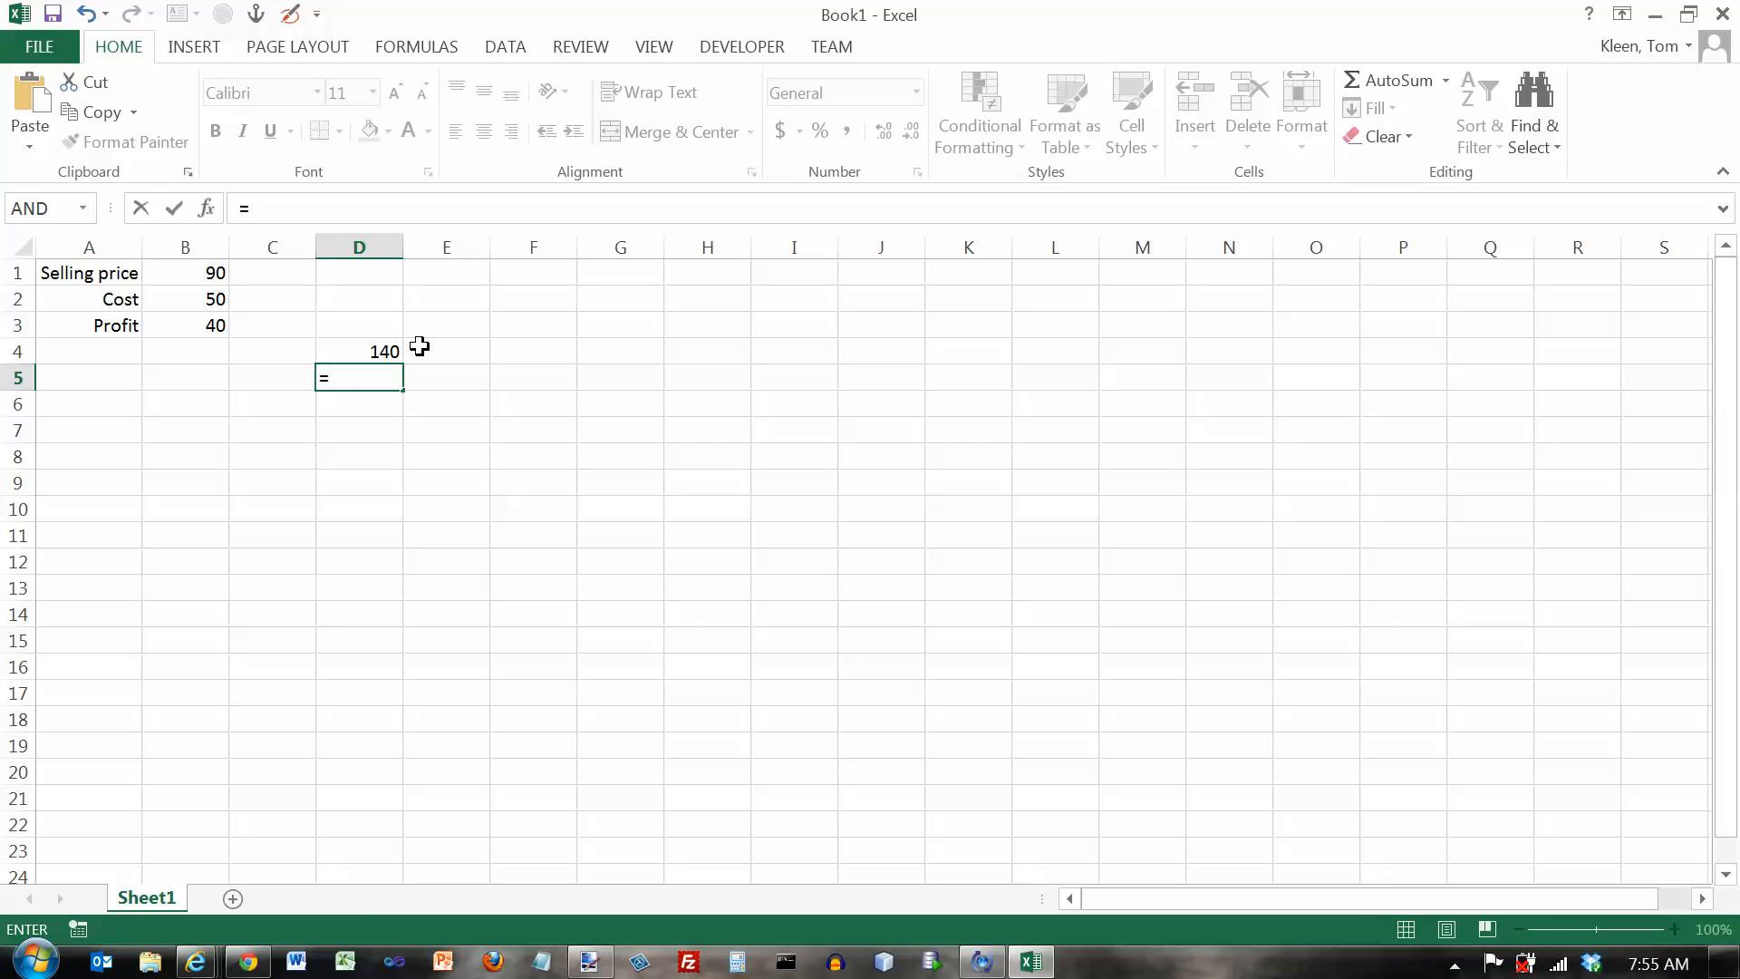
pyautogui.write('B1*B2')
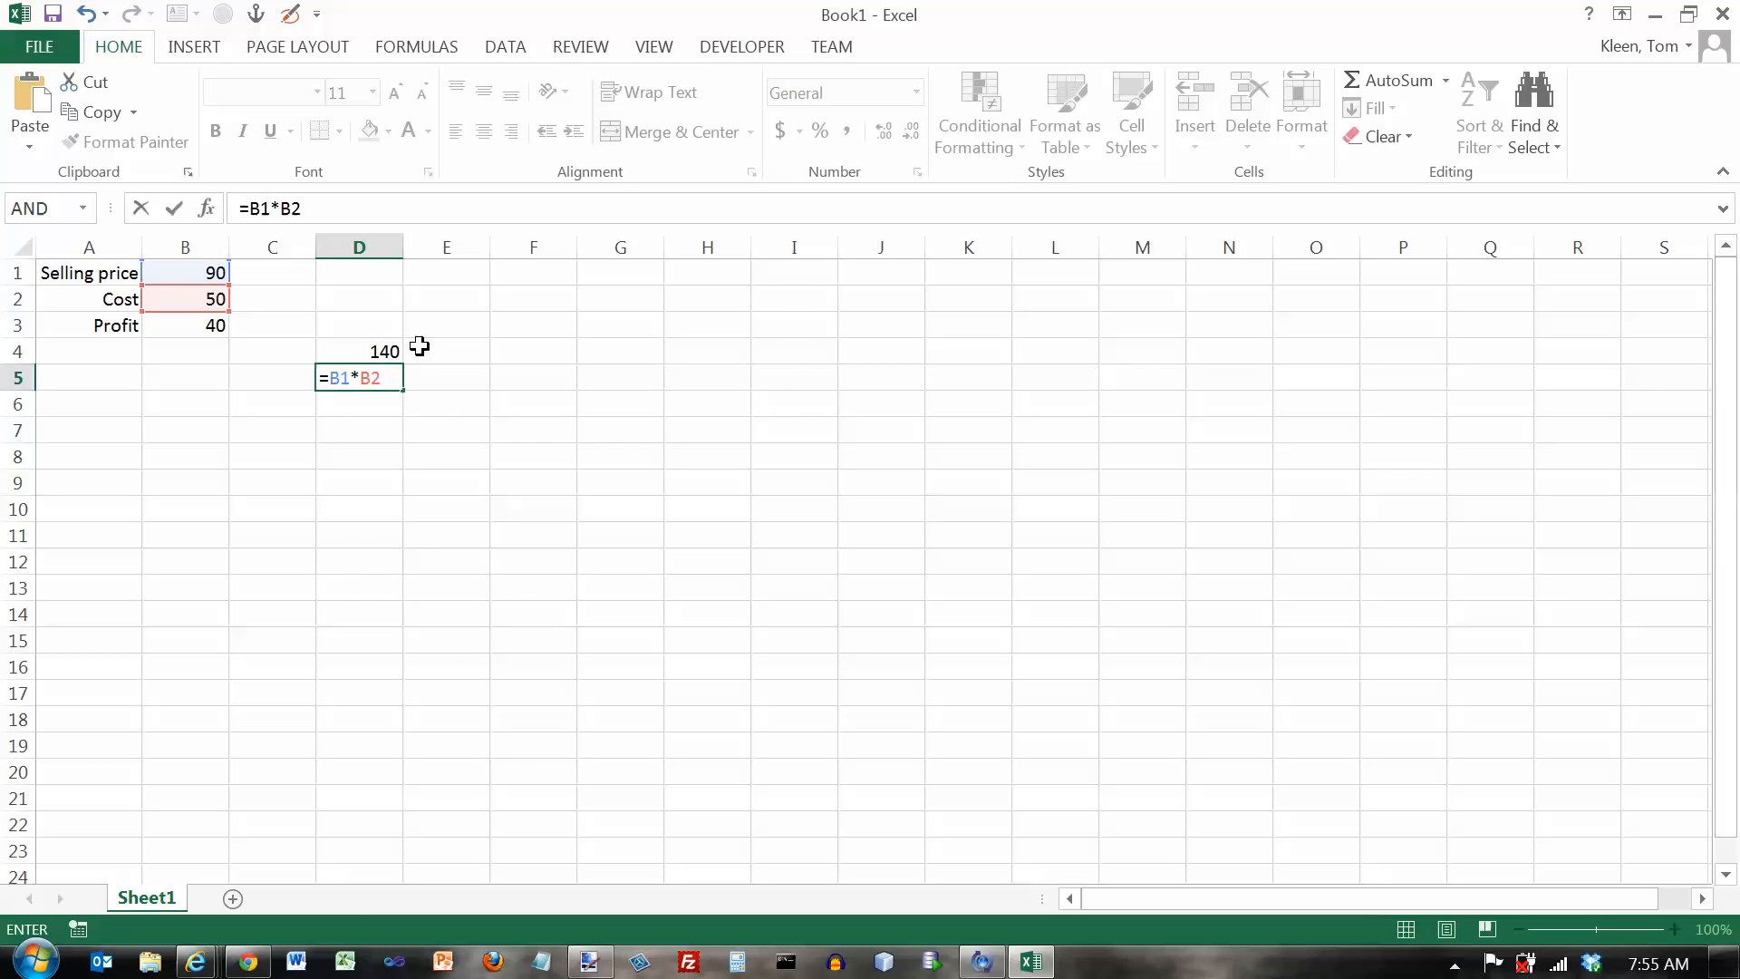
pyautogui.press('Return')
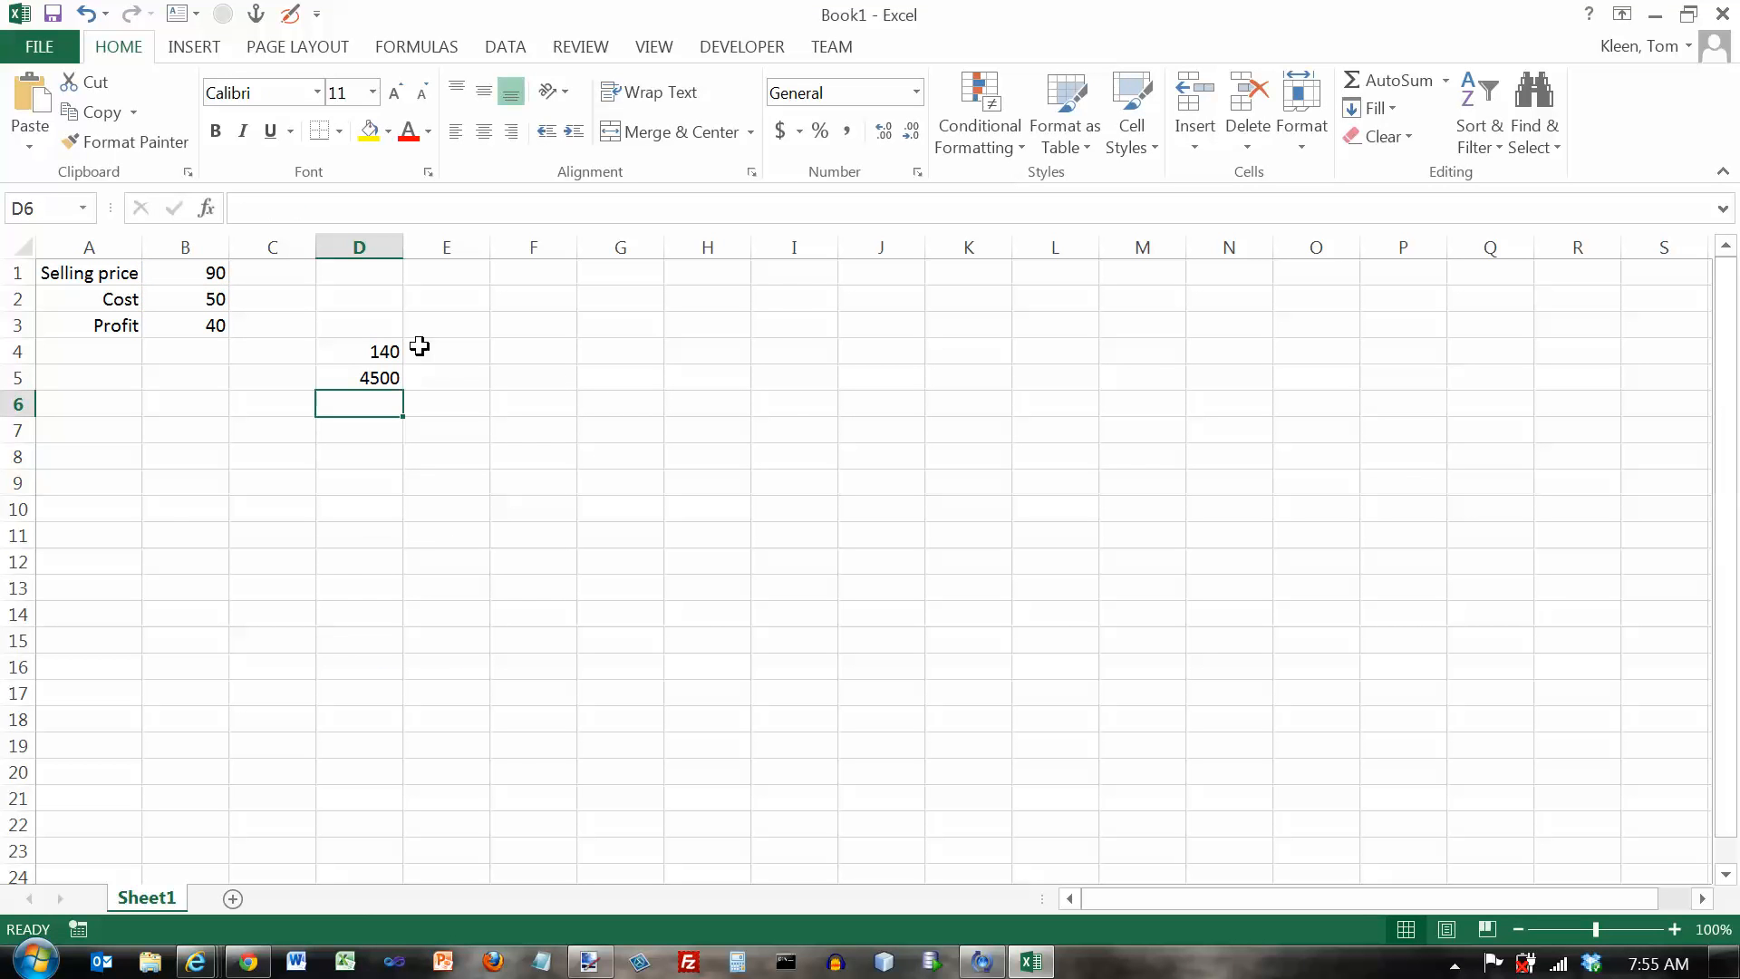
# Enter the division formula =b1/b2 in D6 and the exponent formula =5^2 in D7
pyautogui.write('=')
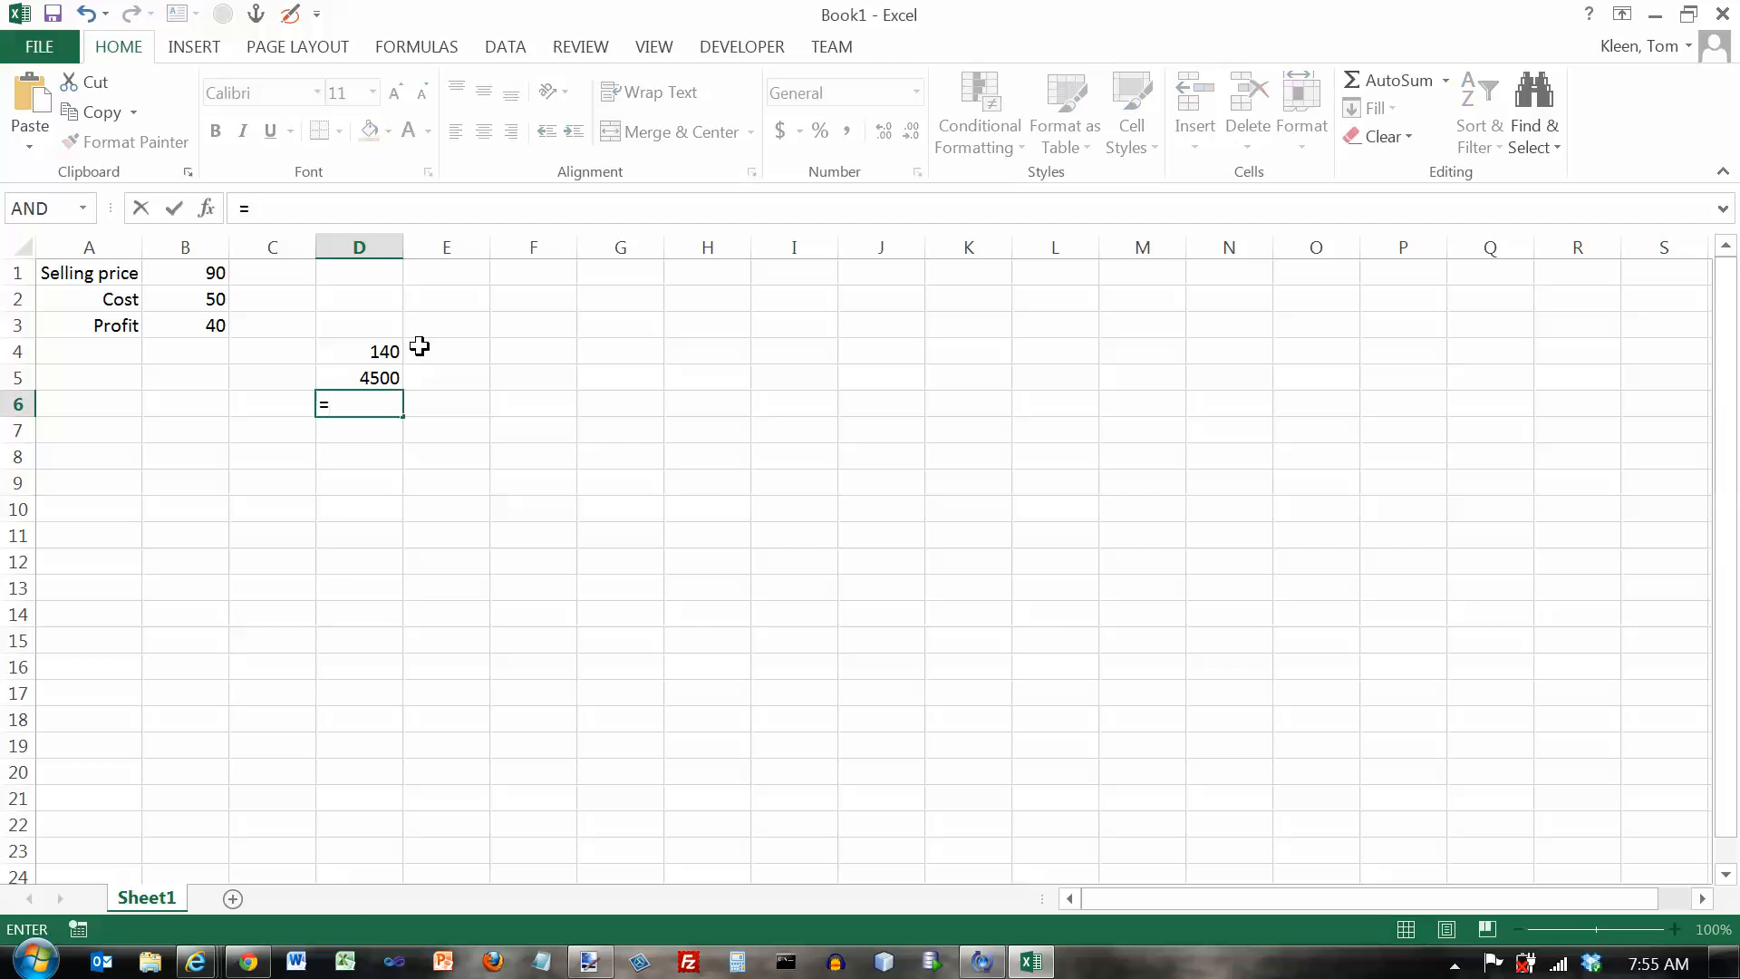
pyautogui.write('b1/b2')
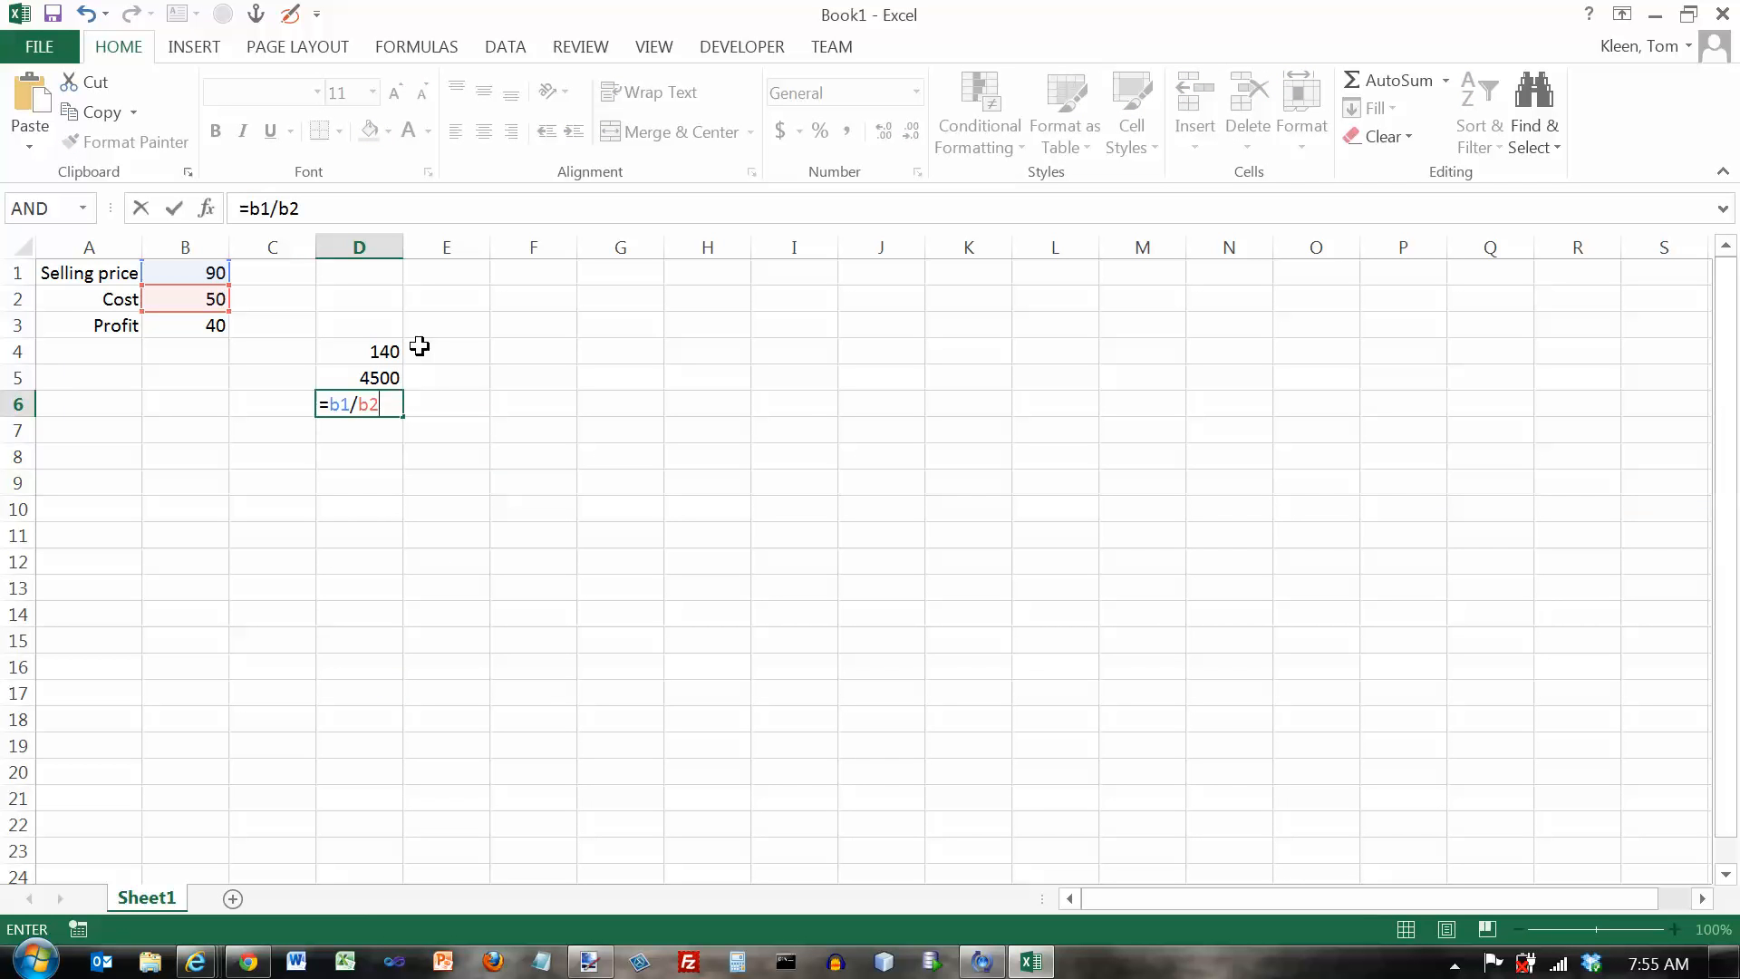
pyautogui.press('Return')
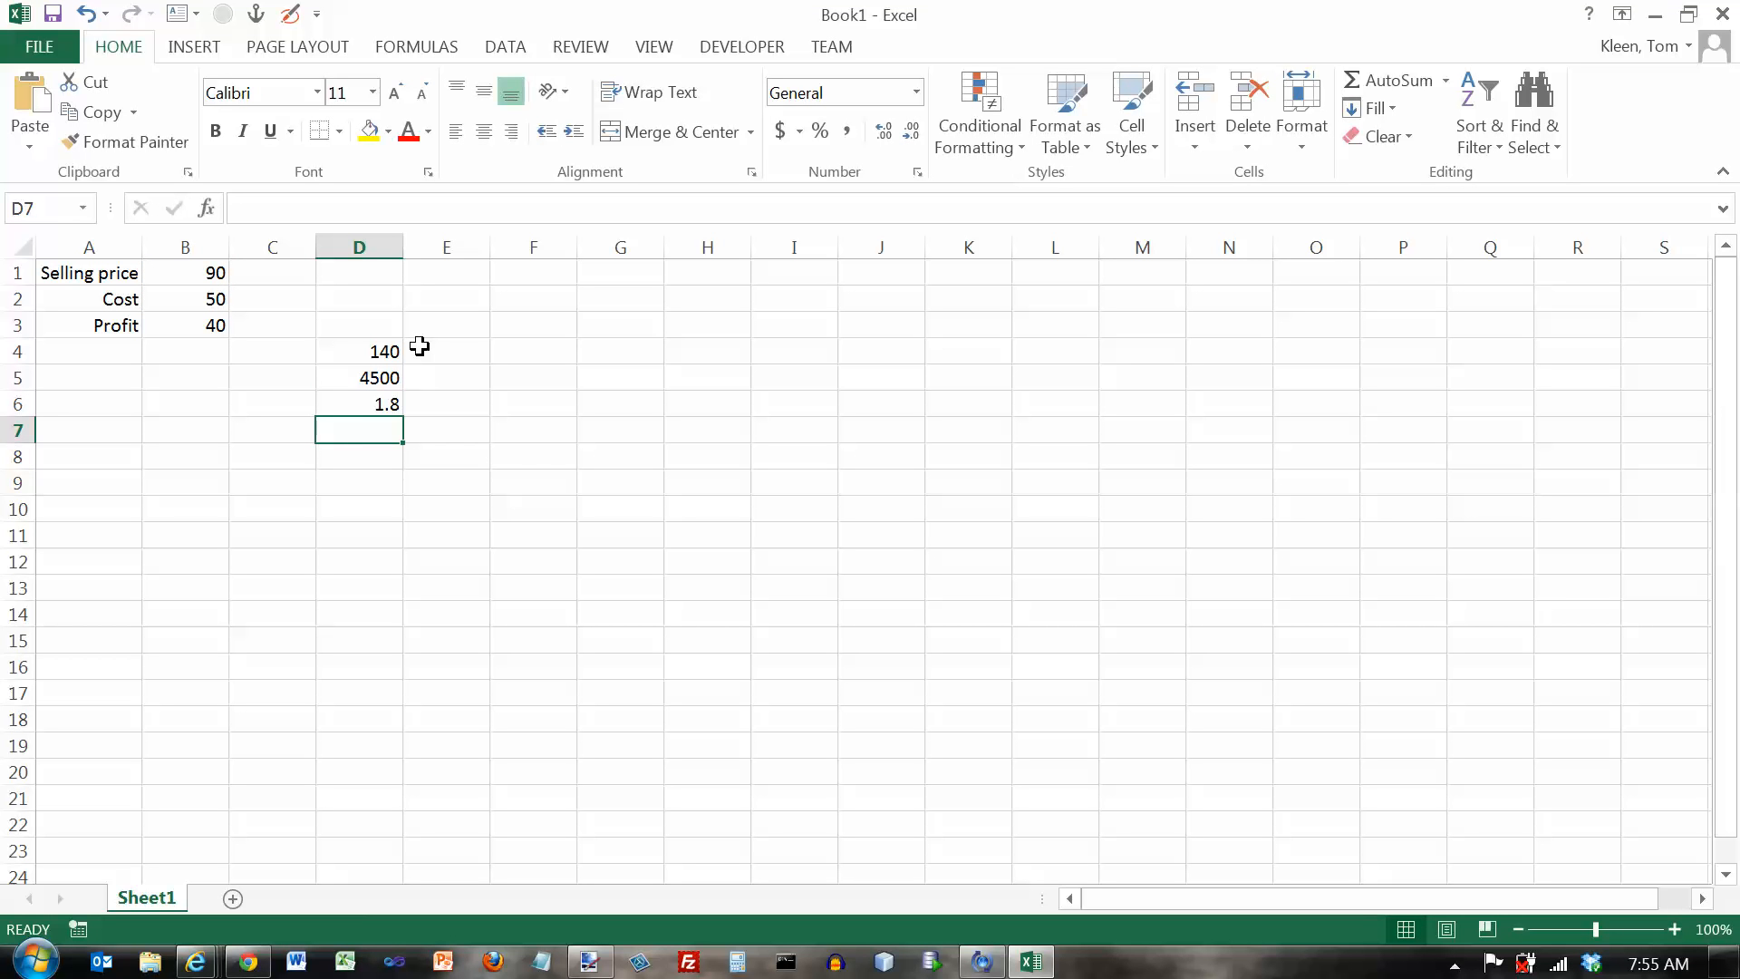
pyautogui.write('=')
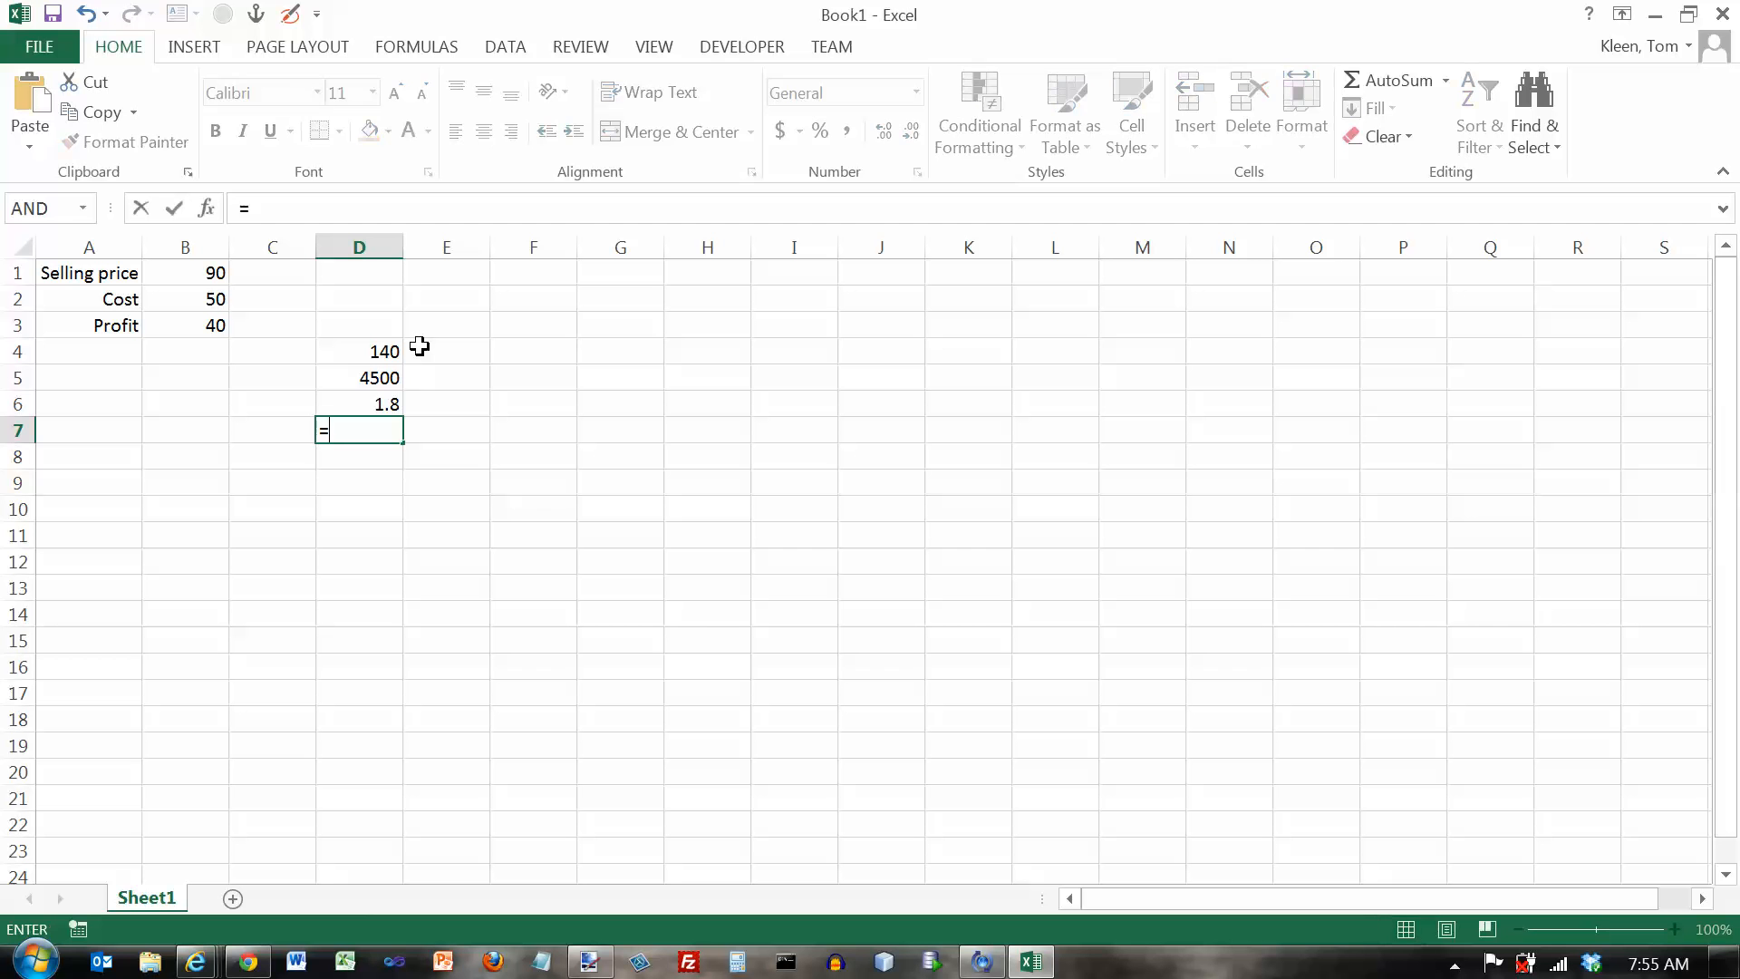
pyautogui.write('5^2')
pyautogui.press('Return')
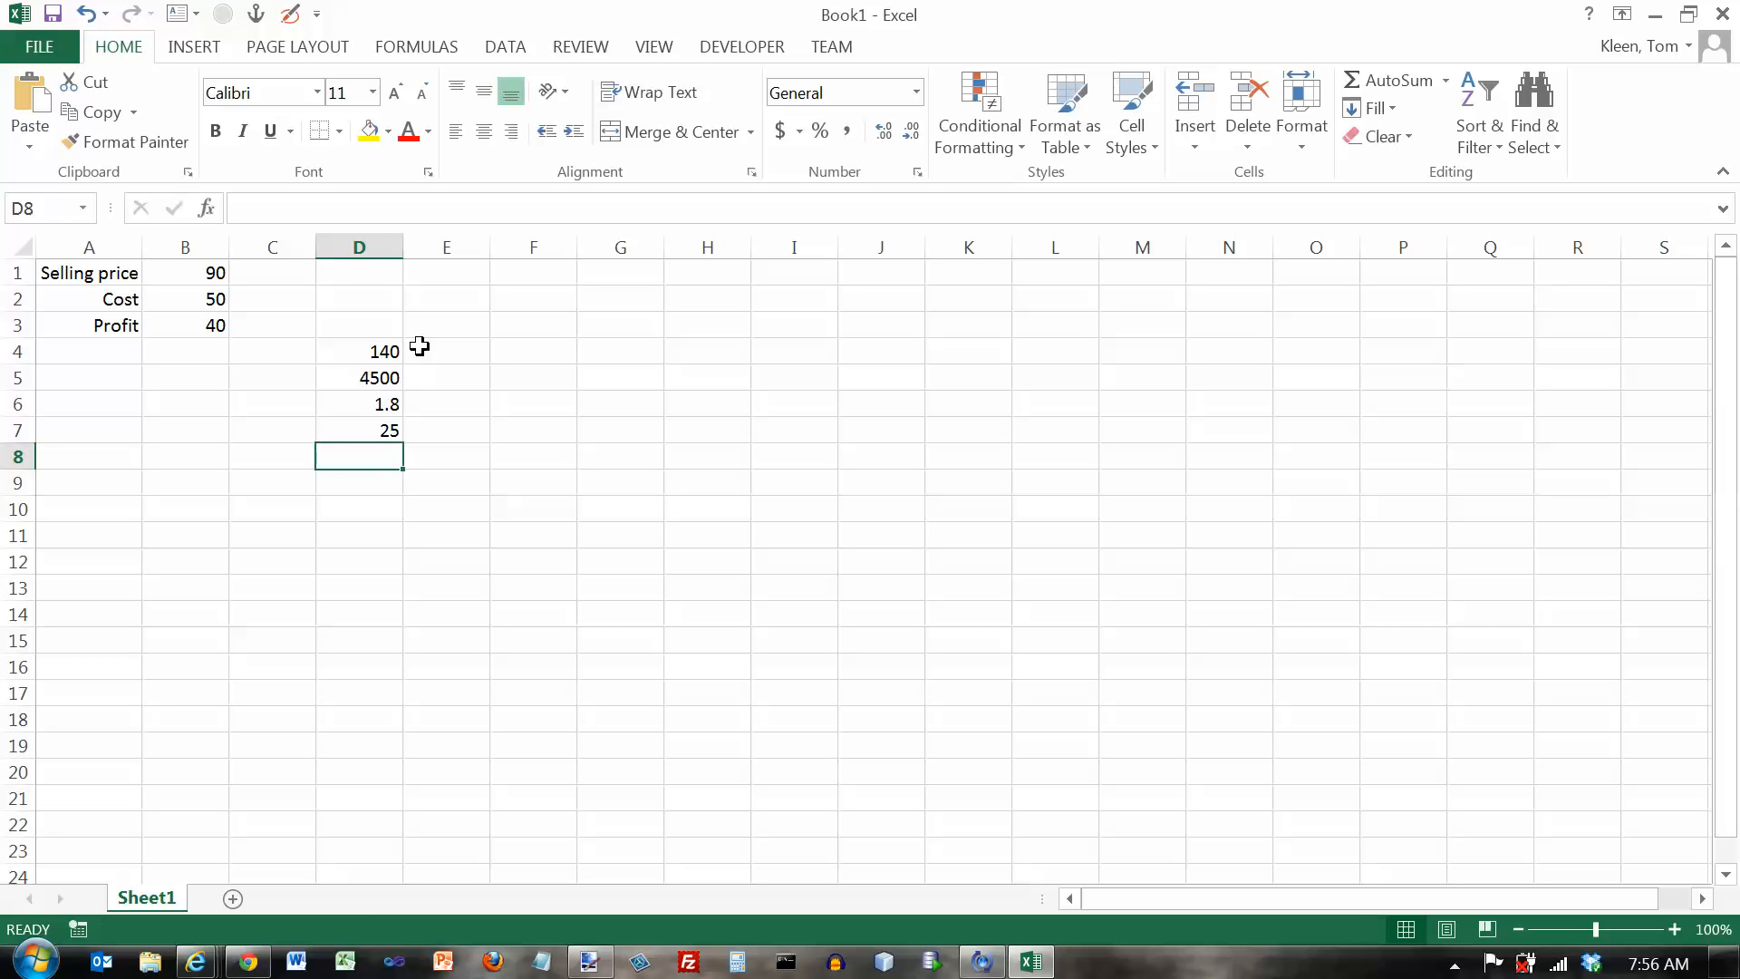
# Enter the order-of-operations formulas =2*3+4 in D8 and =2+3*4 in D9
pyautogui.write('=2*3+4')
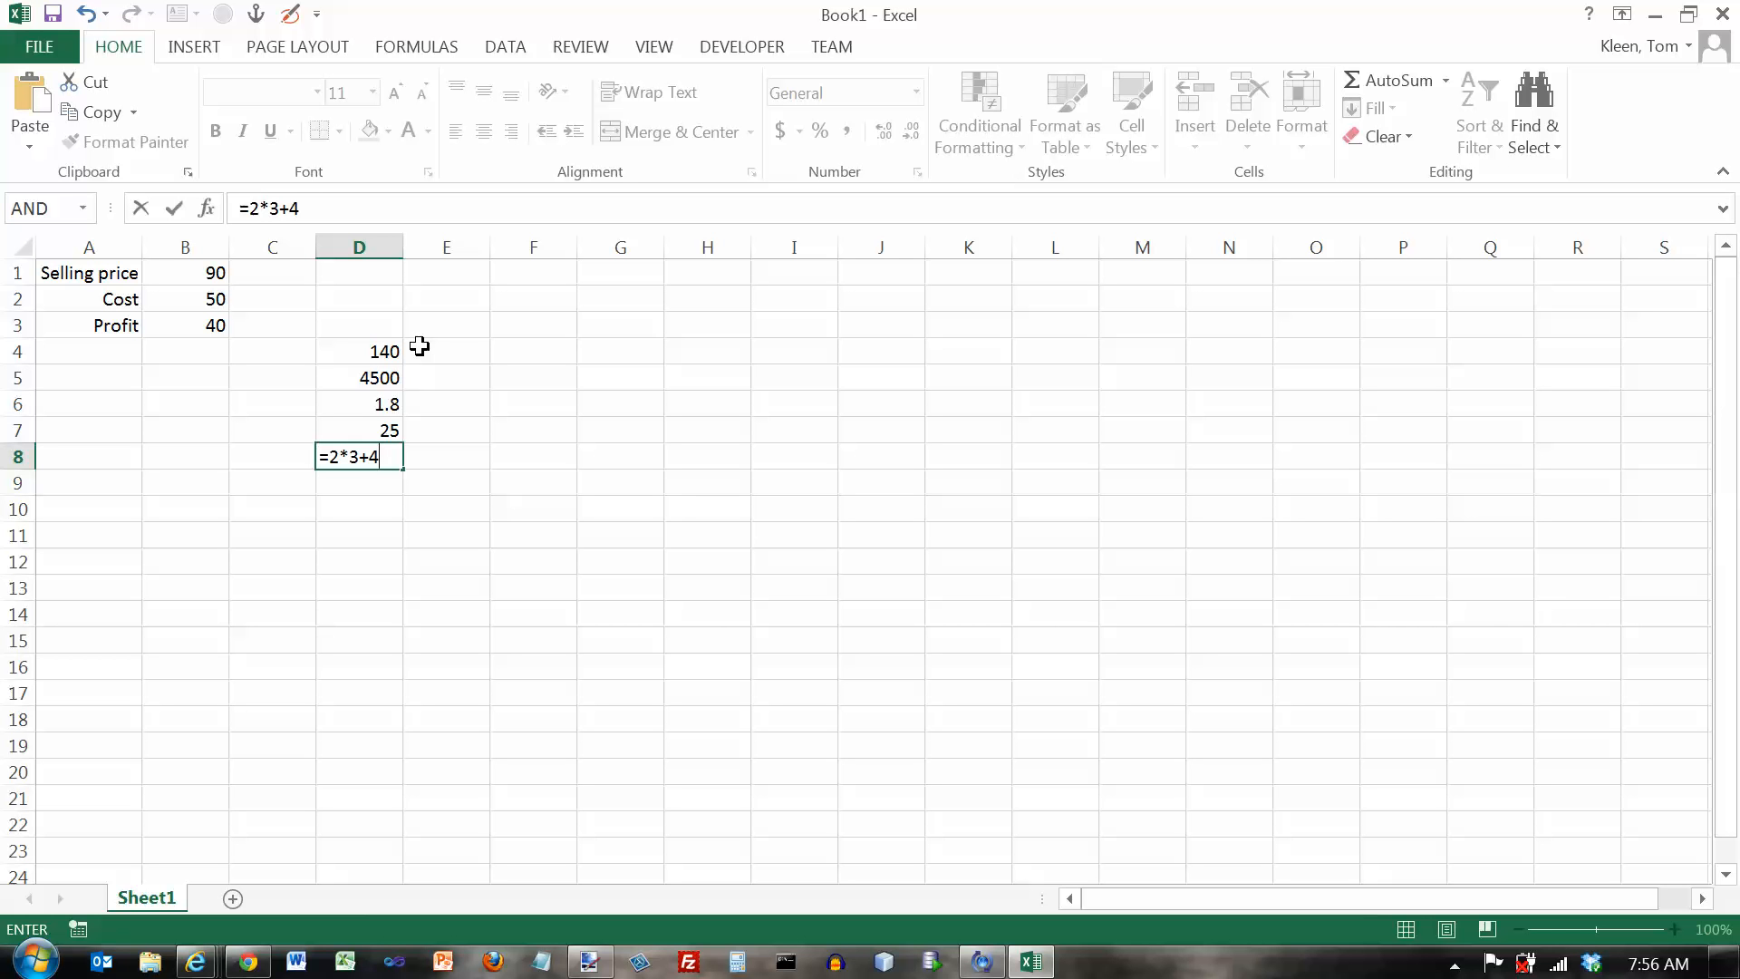
pyautogui.press('Return')
pyautogui.write('=')
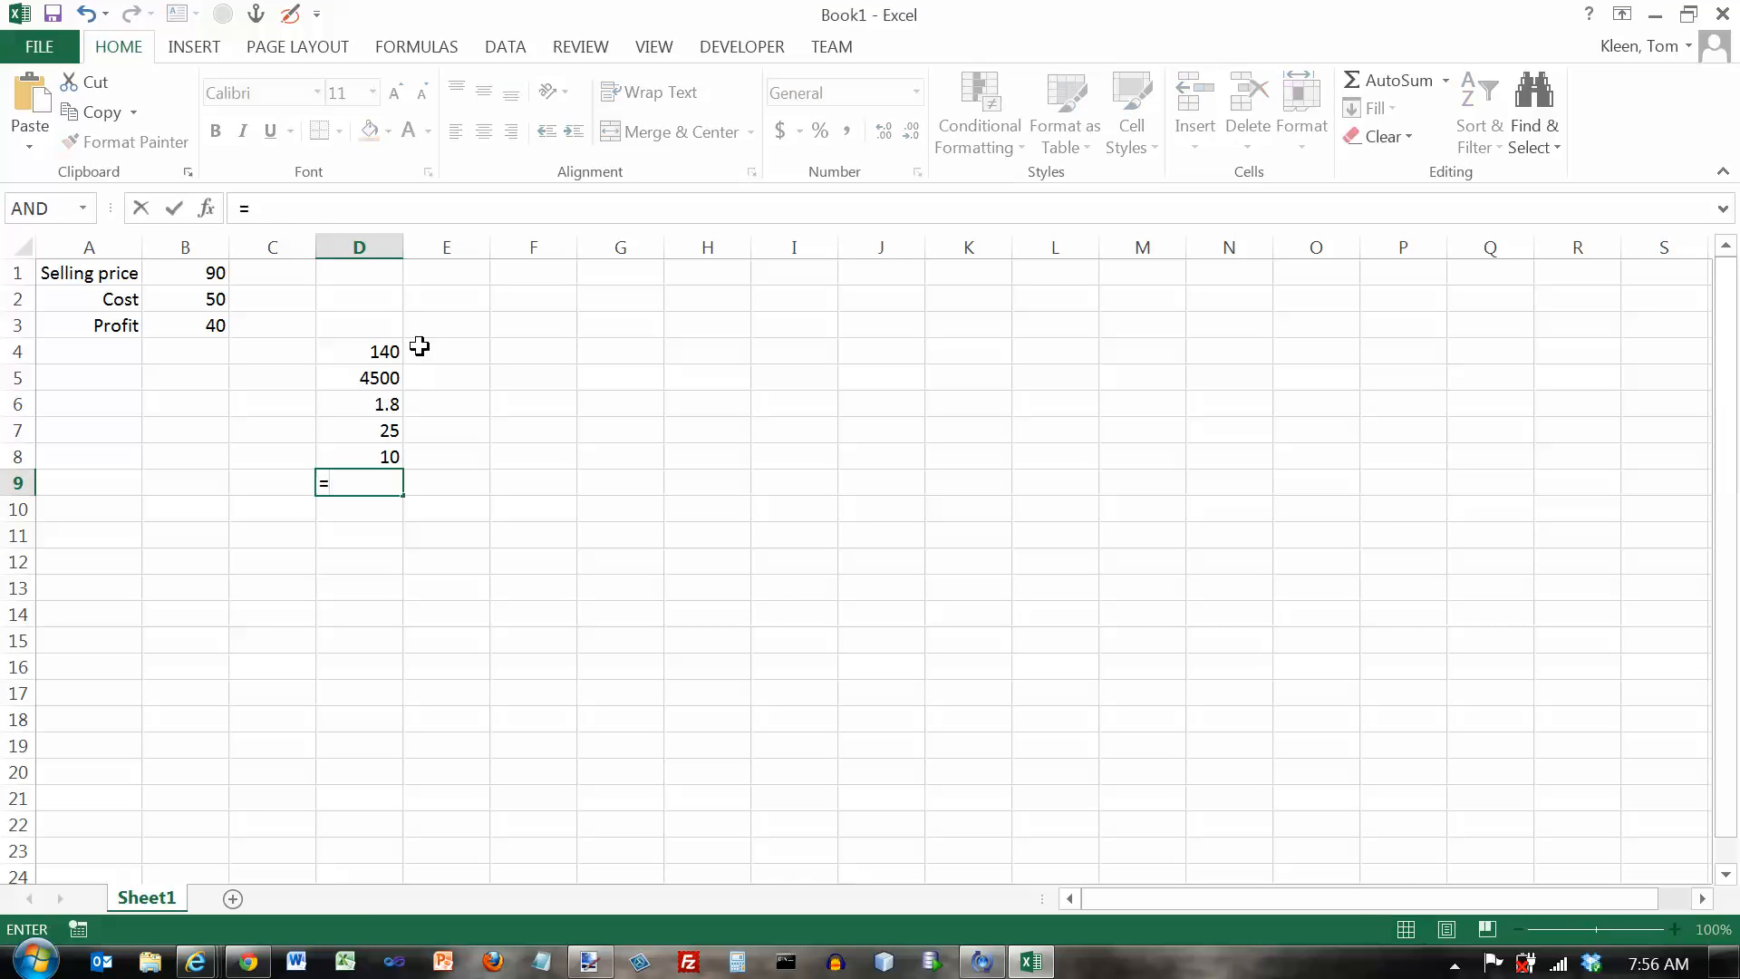
pyautogui.write('2+3*4')
pyautogui.press('Return')
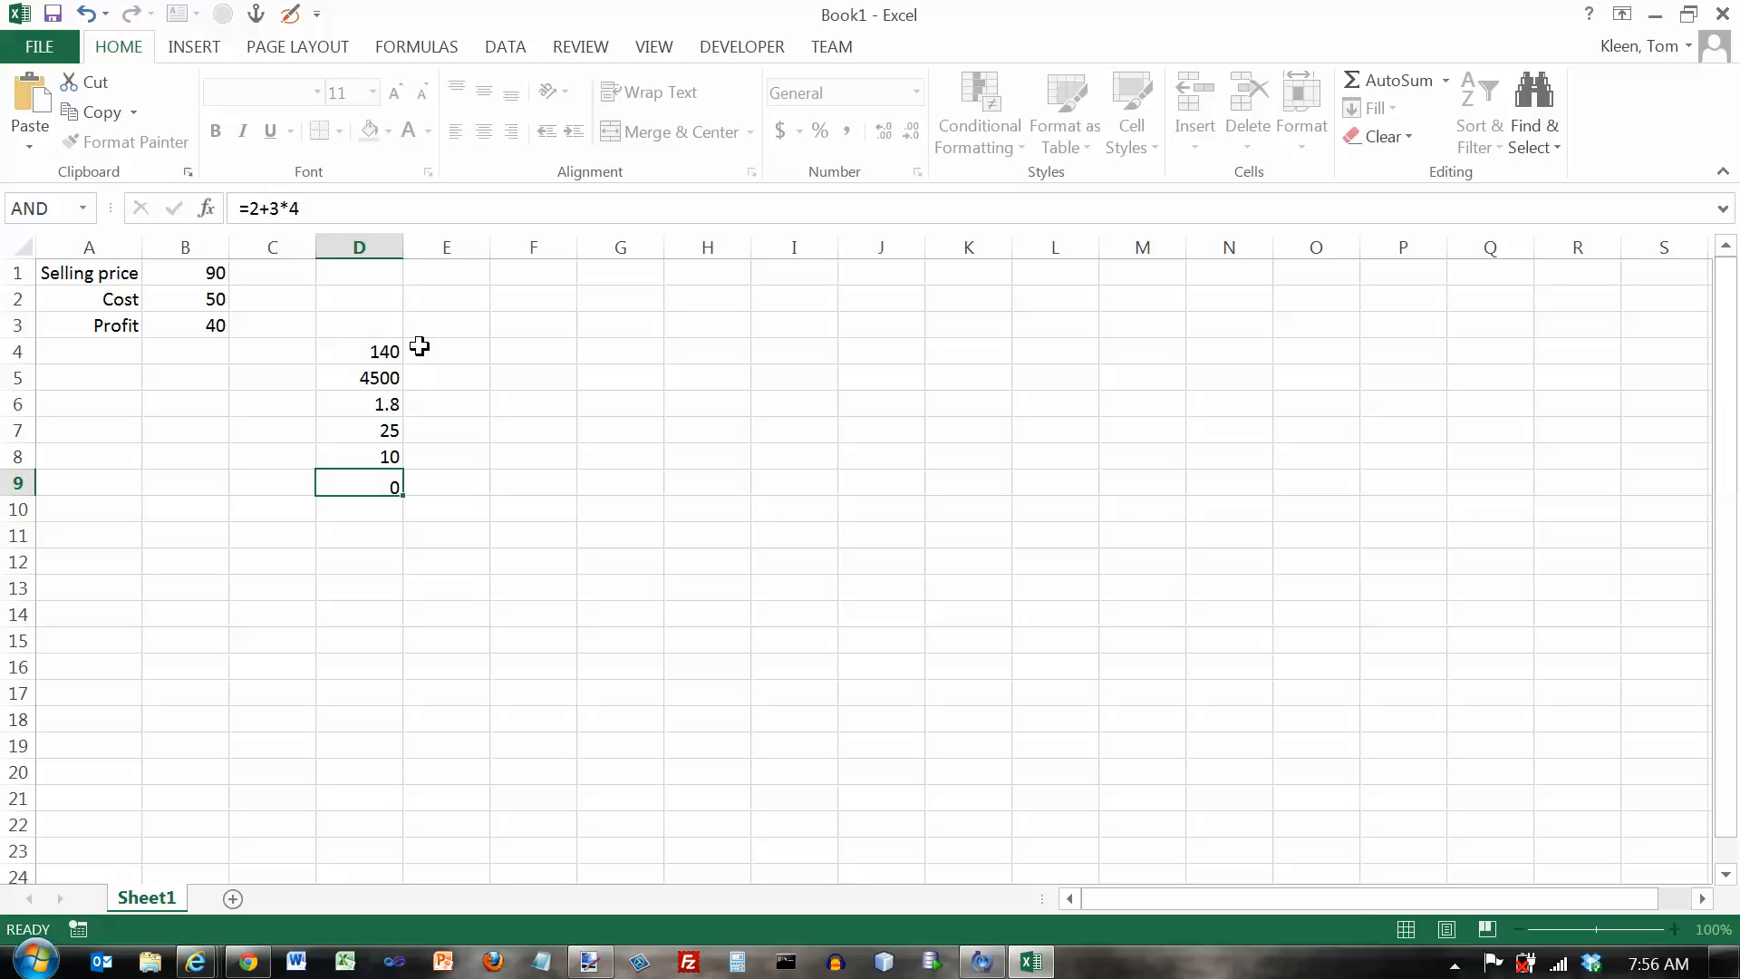
# Enter the formula =(2+3)*4 in D10, with parentheses forcing the addition first
pyautogui.write('=')
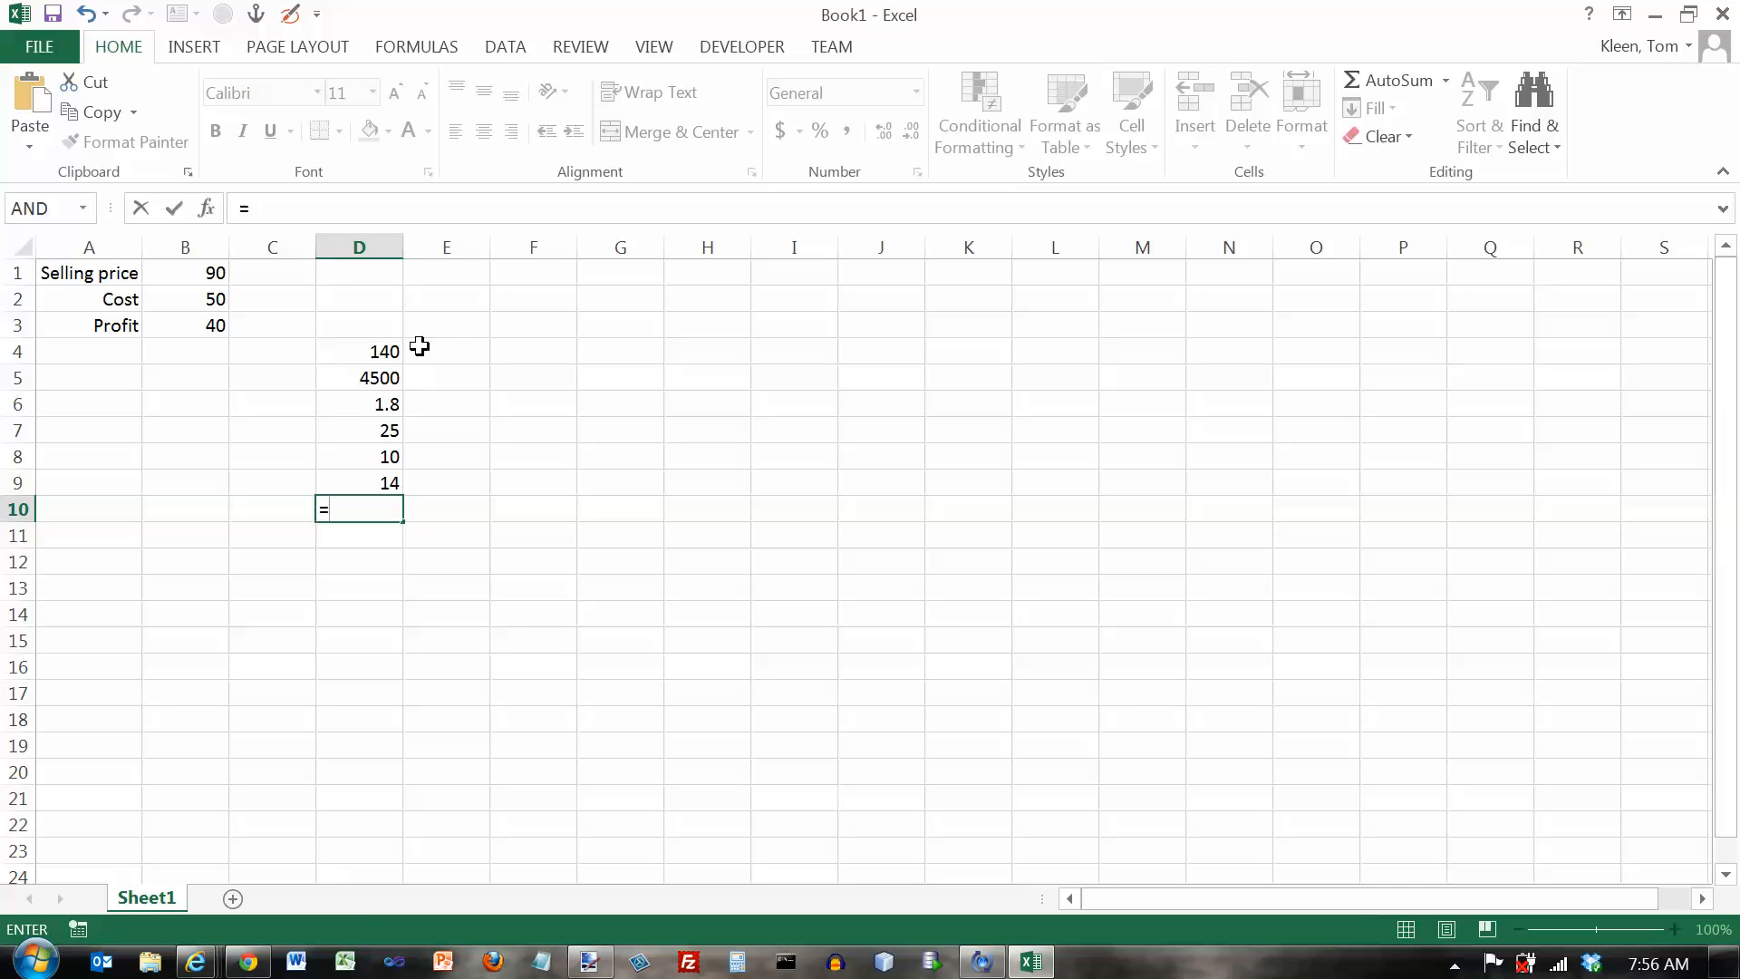
pyautogui.write('2')
pyautogui.press('BackSpace')
pyautogui.write('(2+3)*4')
pyautogui.press('Return')
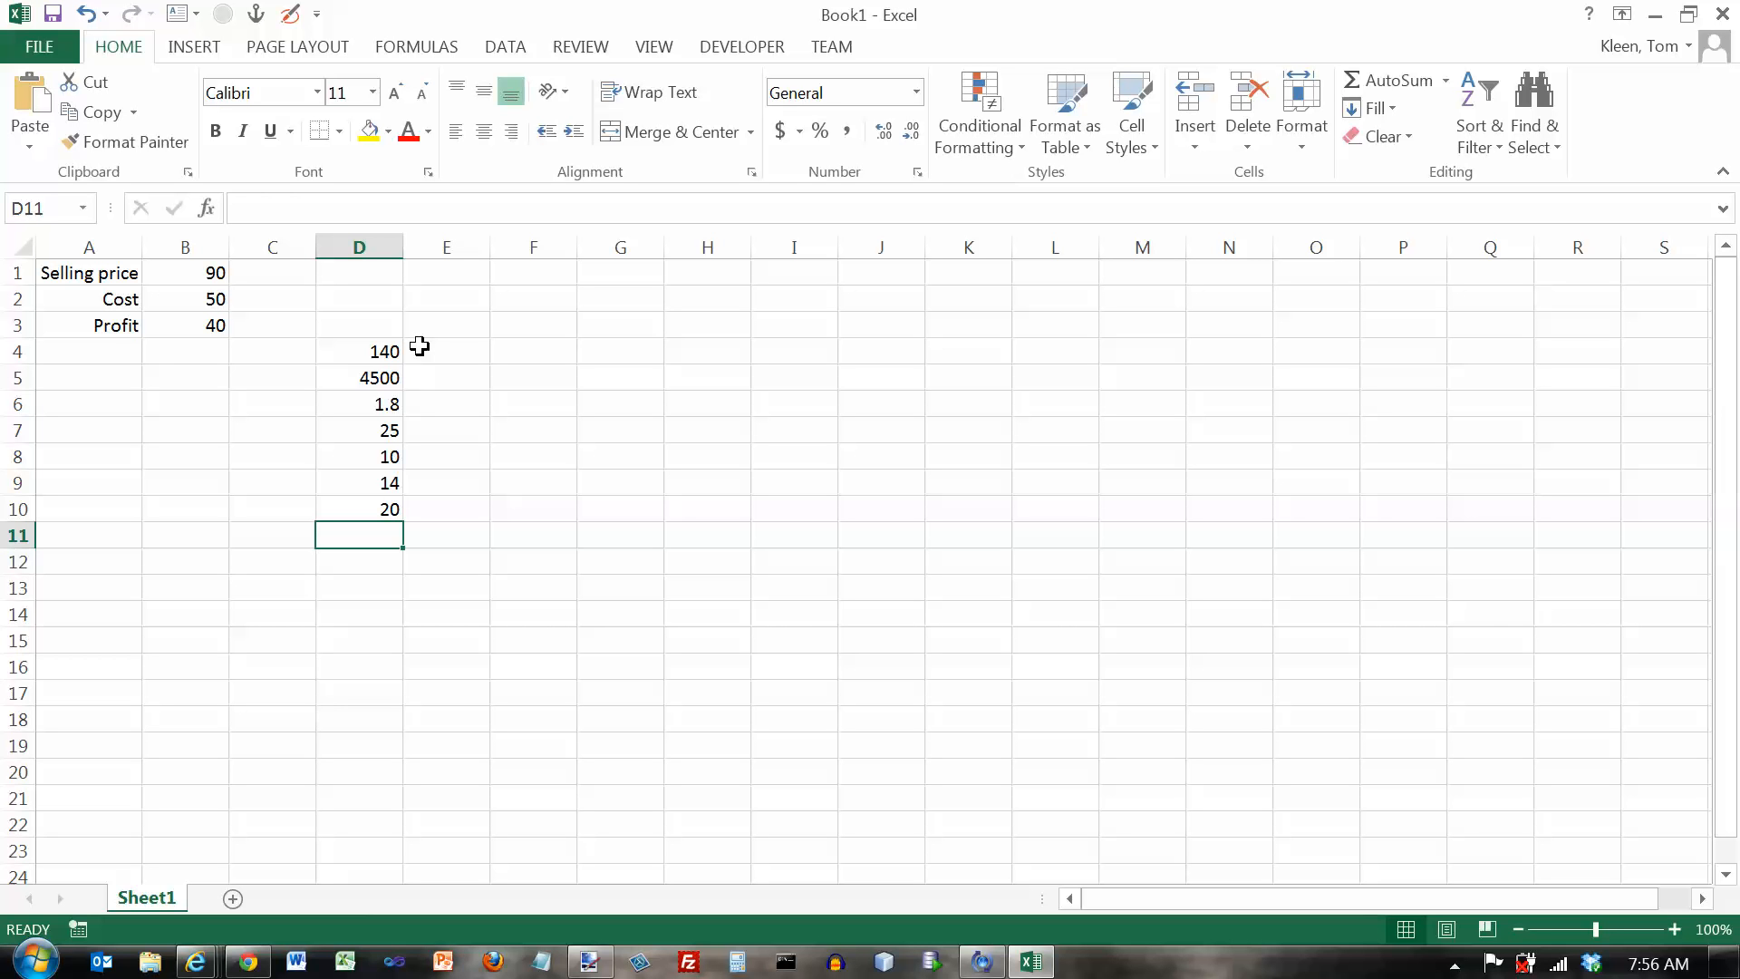
# Go back up through the formula cells in column D to D3, just above them
pyautogui.press('Up')
pyautogui.press('Up')
pyautogui.press('Up')
pyautogui.press('Up')
pyautogui.press('Up')
pyautogui.press('Up')
pyautogui.press('Up')
pyautogui.press('Up')
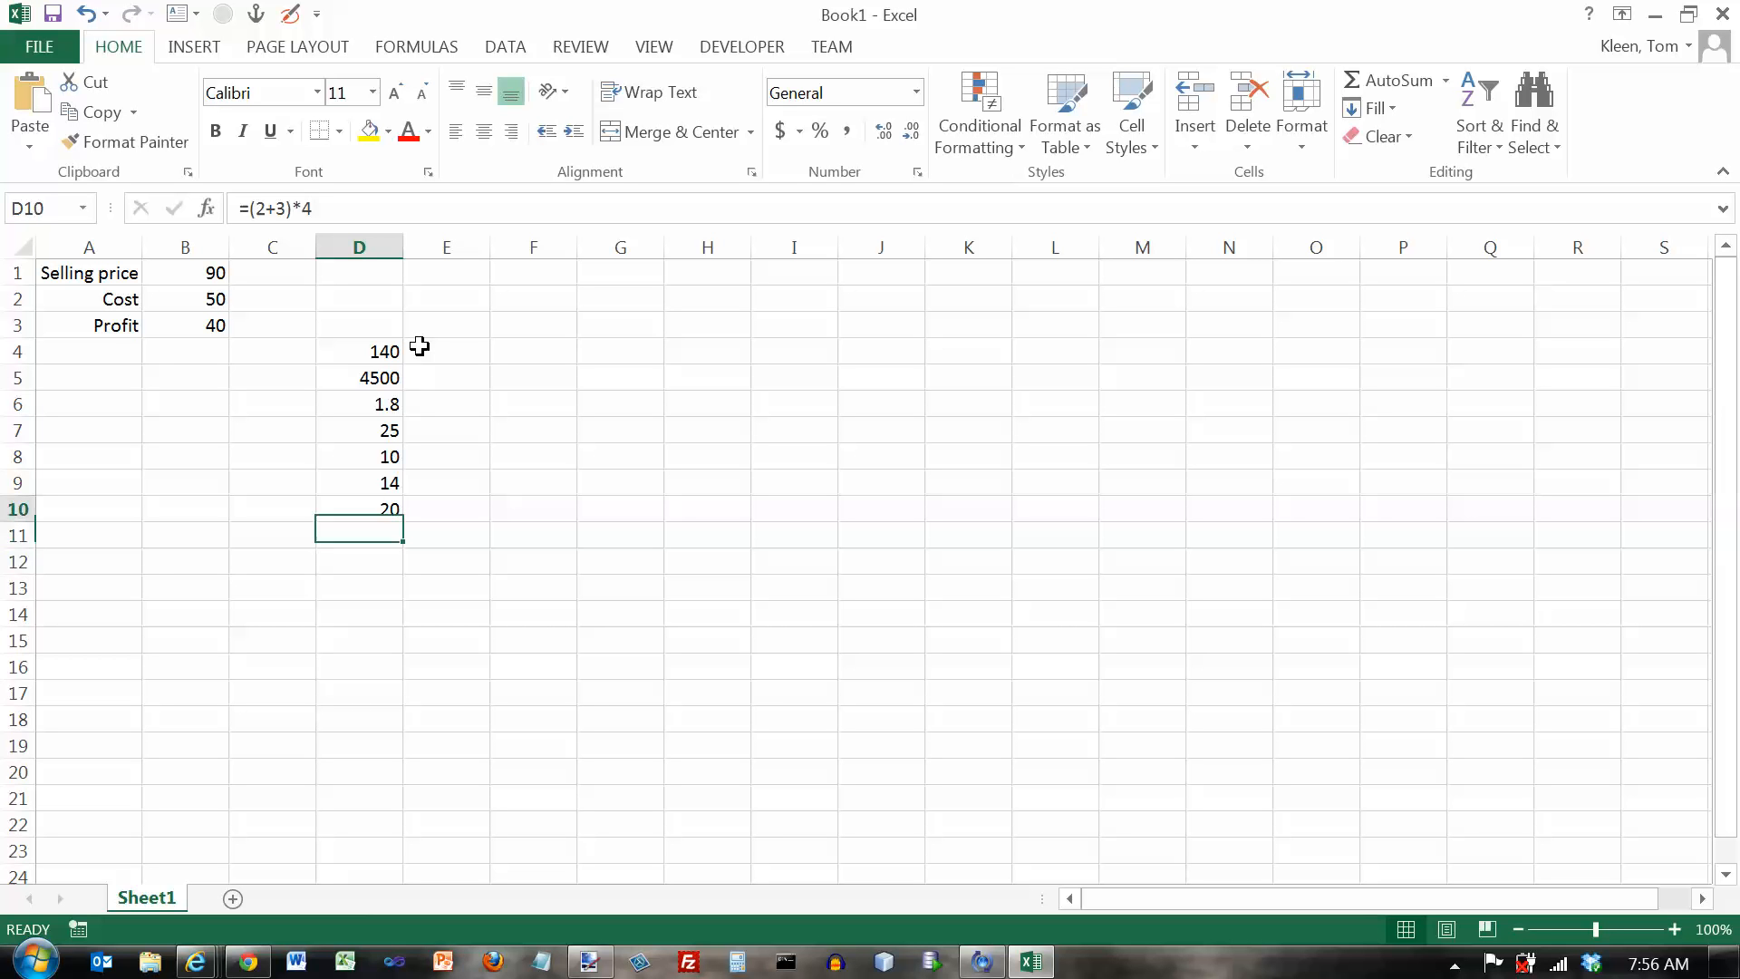